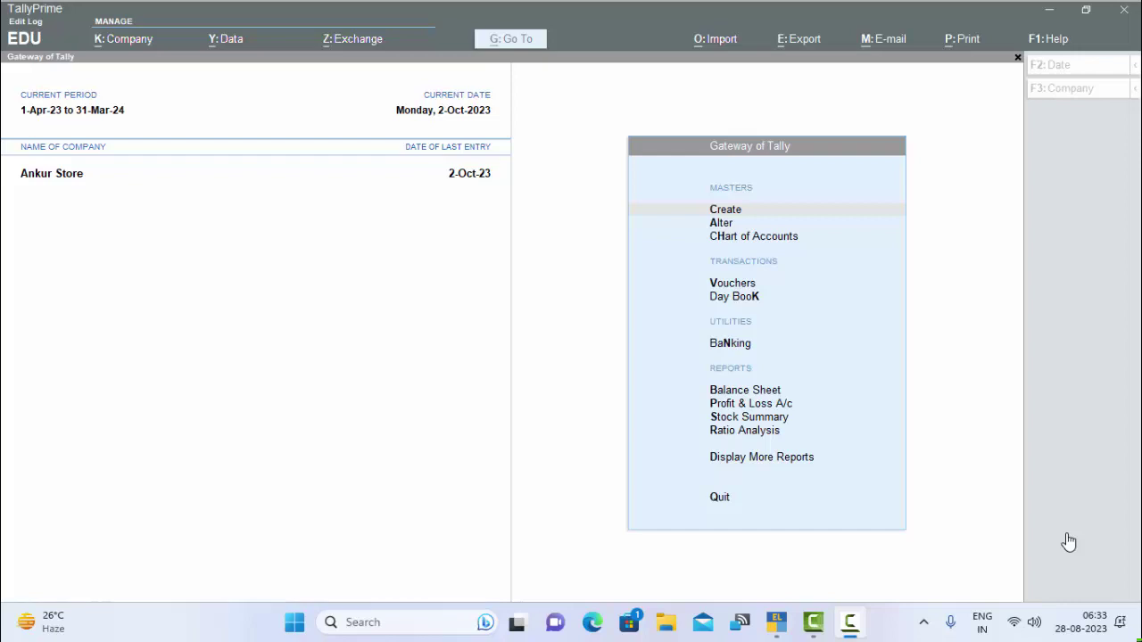
Step: Browse the full list of masters under Create without creating any, then open Company Features (F11)
left_click(966, 239)
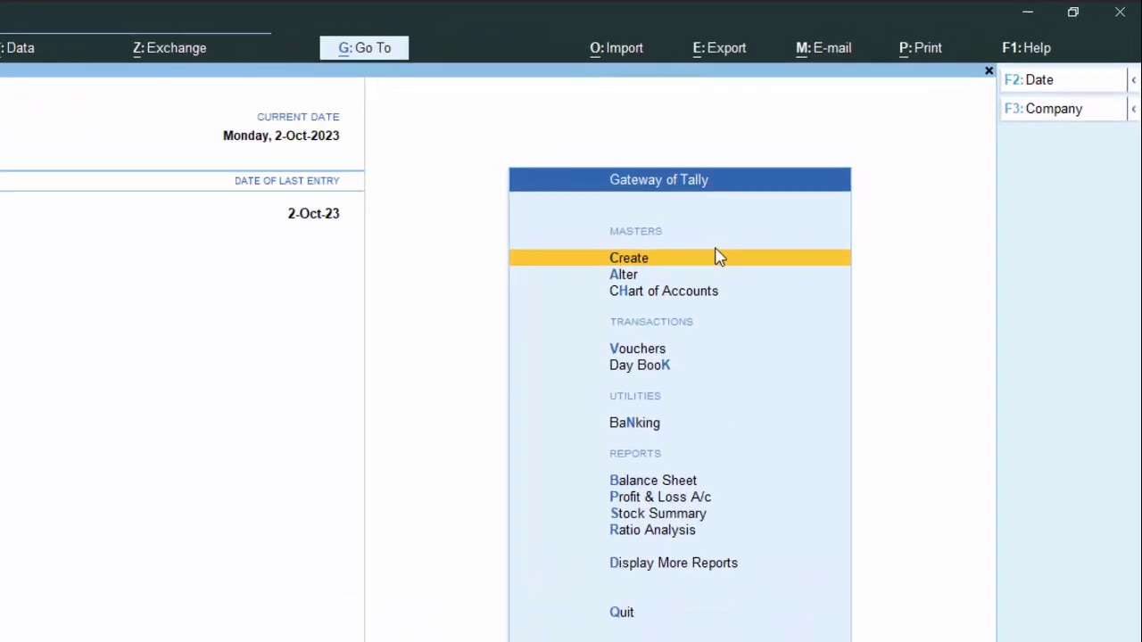
left_click(665, 299)
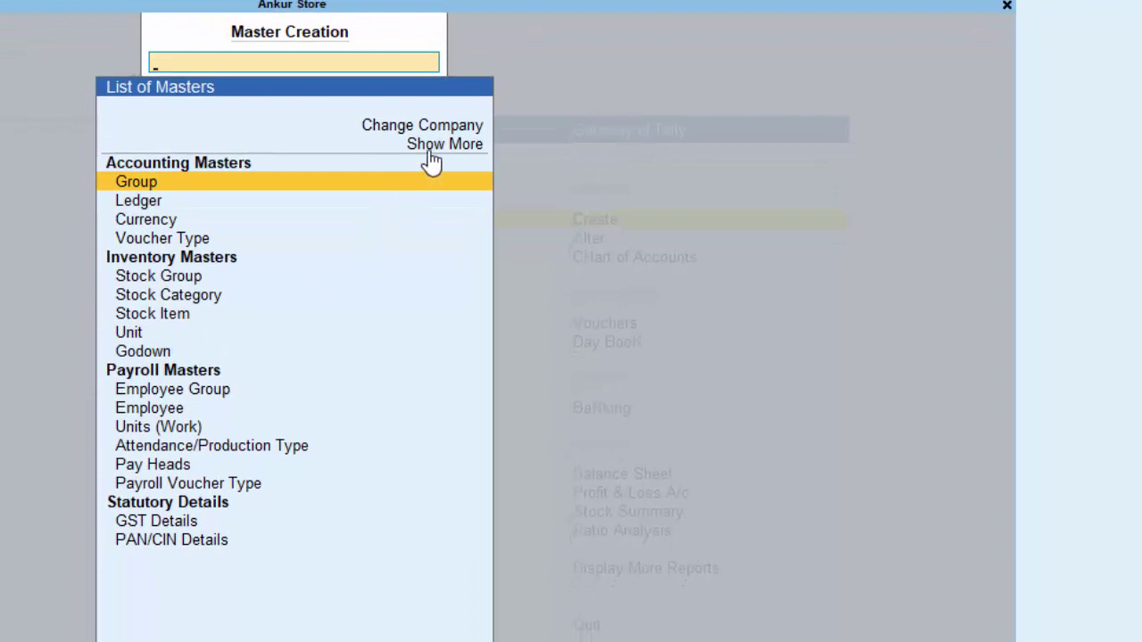
left_click(431, 145)
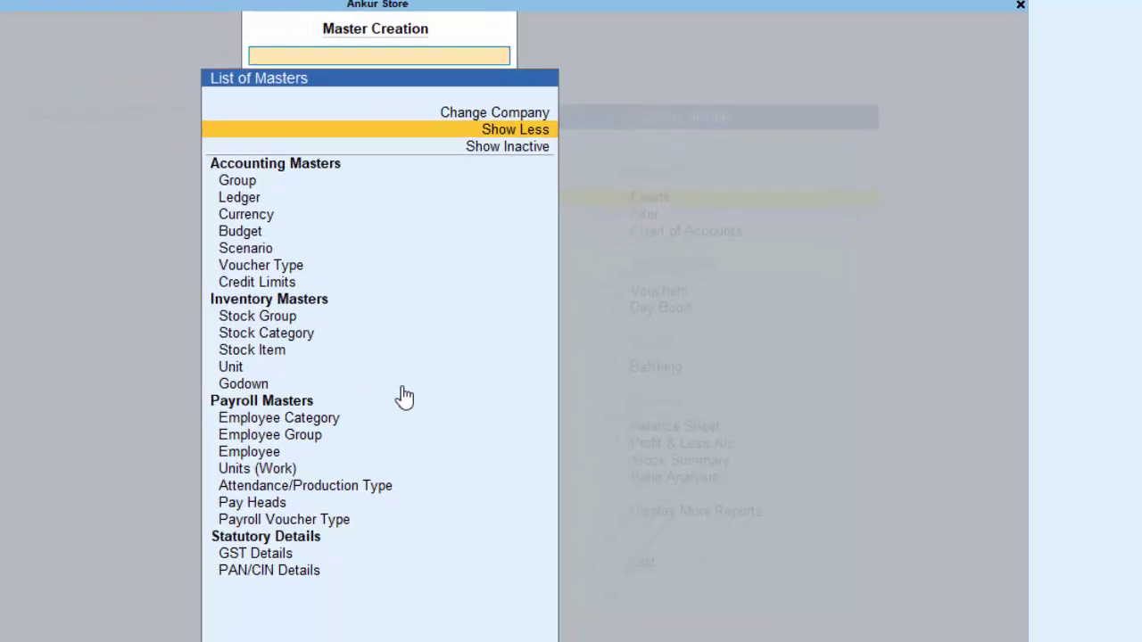
key("Escape")
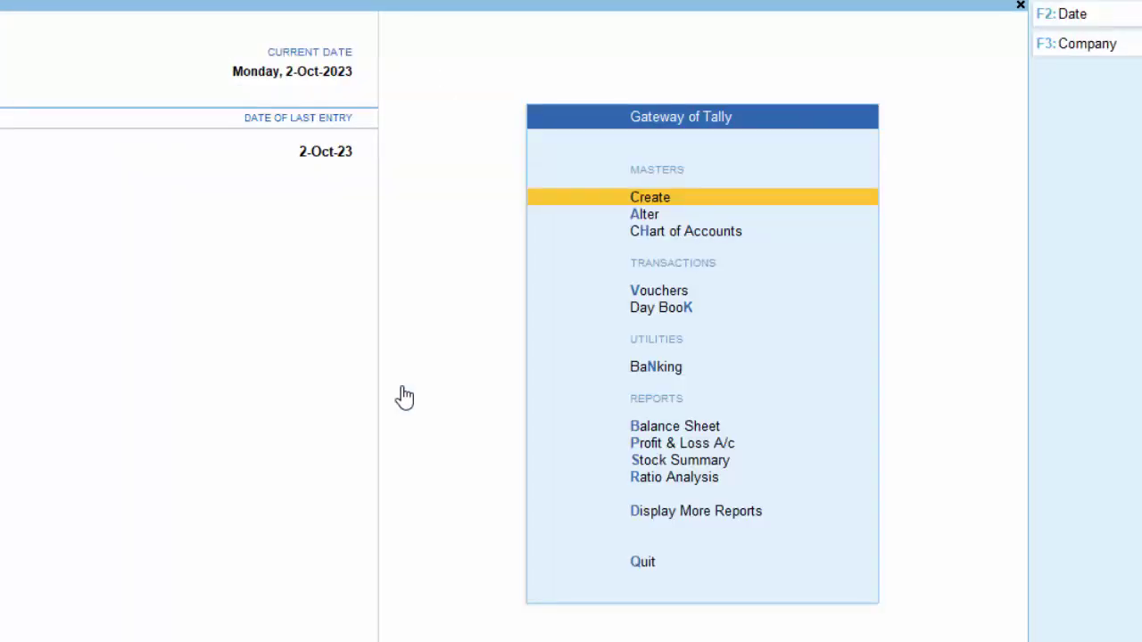
key("F11")
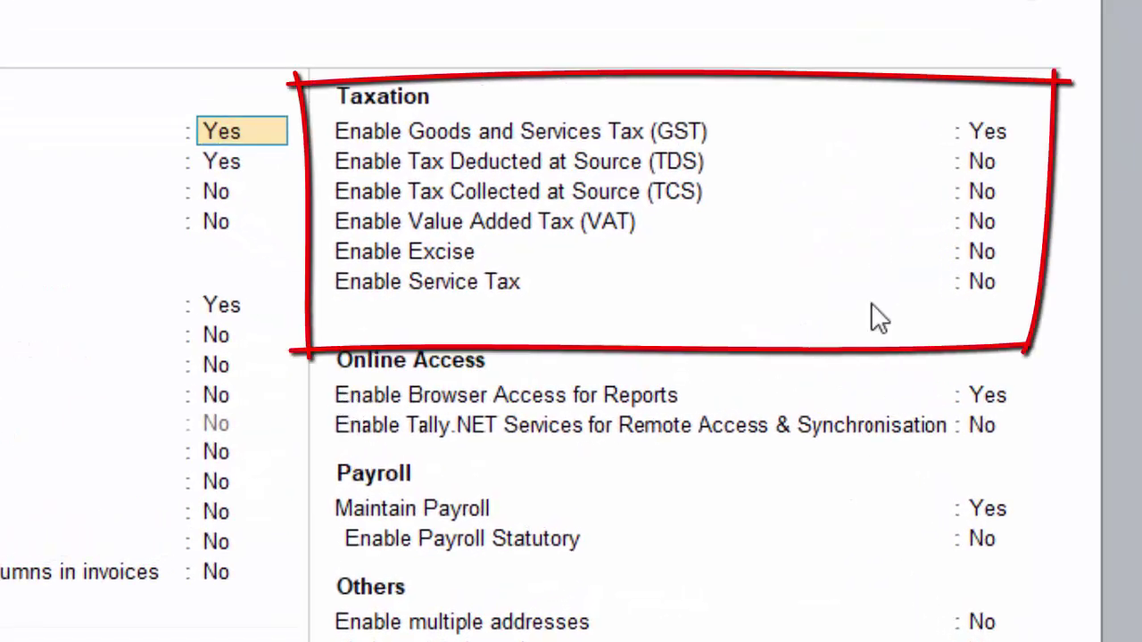
Step: Set Enable Tax Deducted at Source (TDS) to Yes in company features
left_click(981, 163)
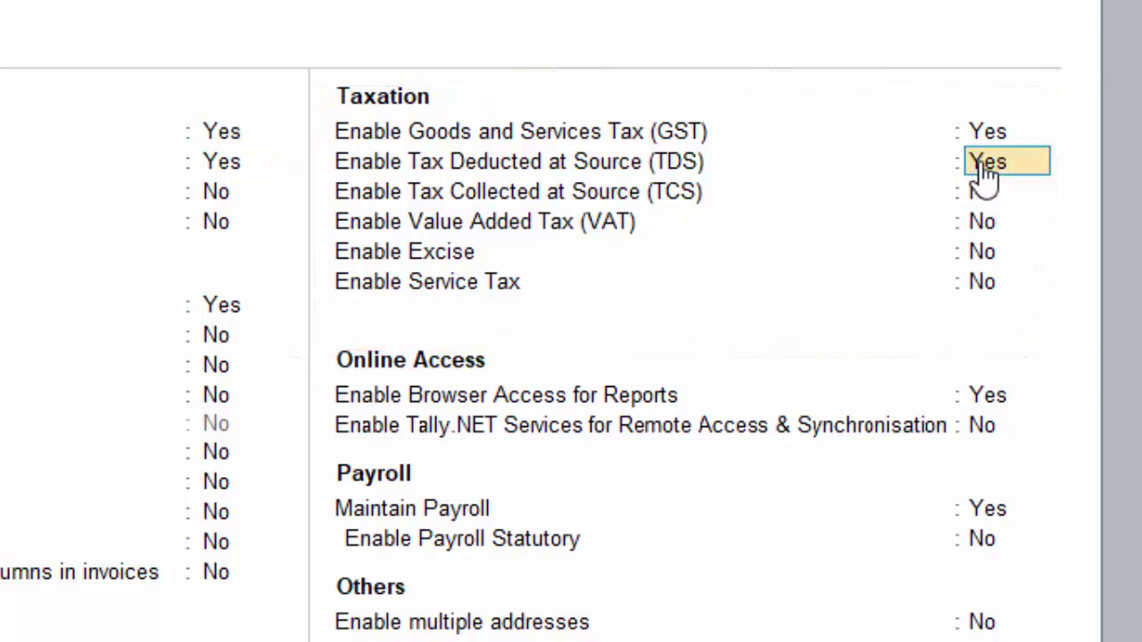
key("Return")
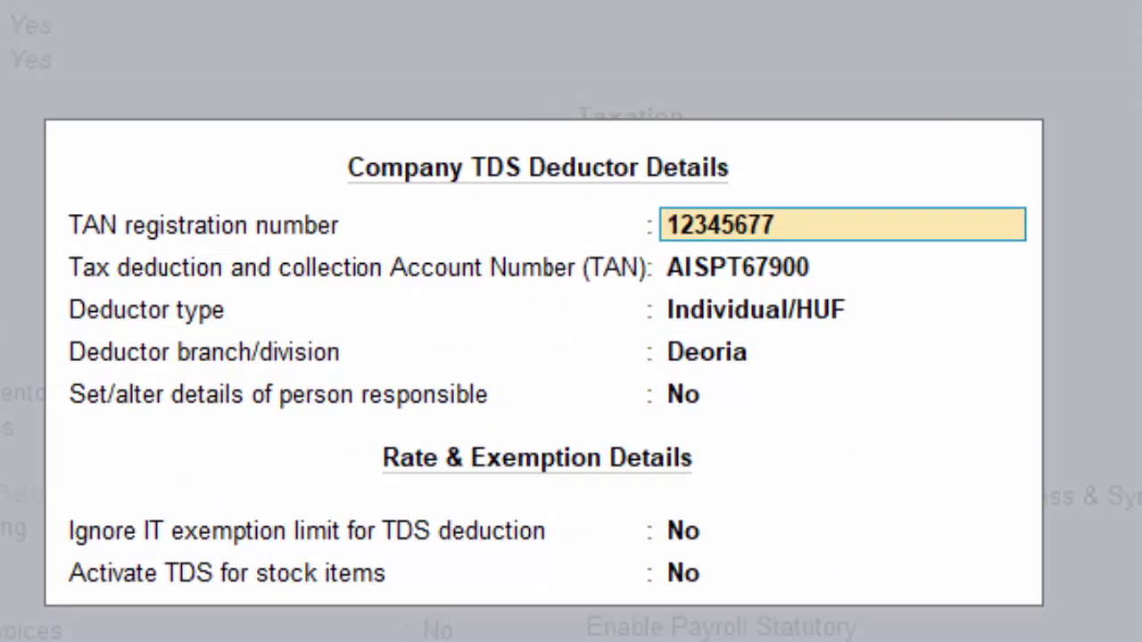
Step: Accept the TDS deductor details: existing TAN, Individual/HUF deductor type, Deoria branch
key("Return")
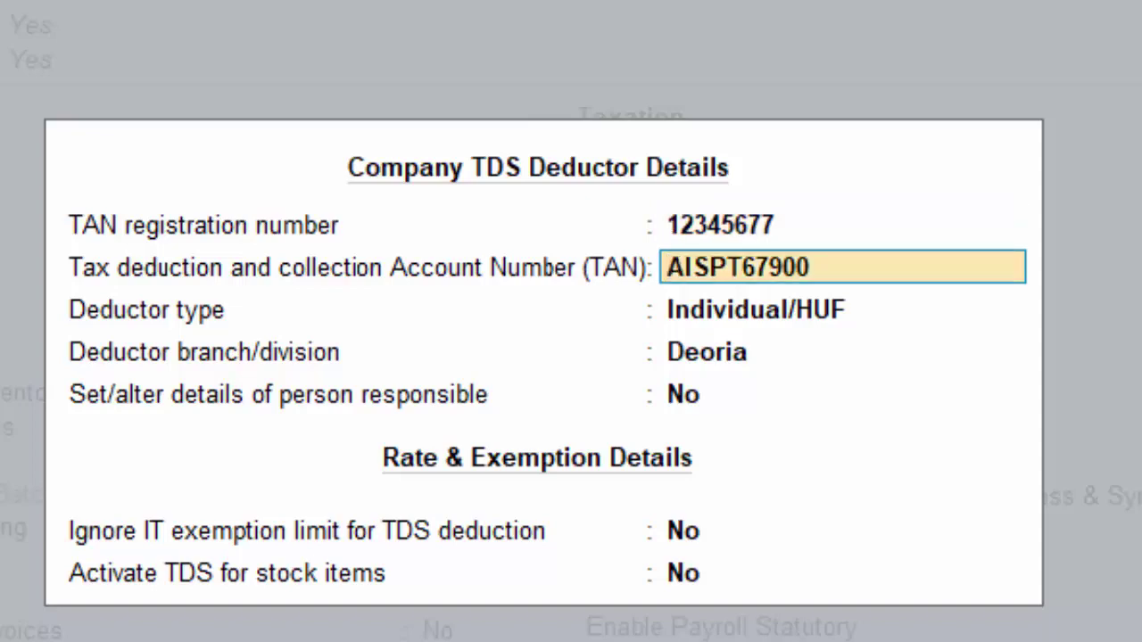
key("Return")
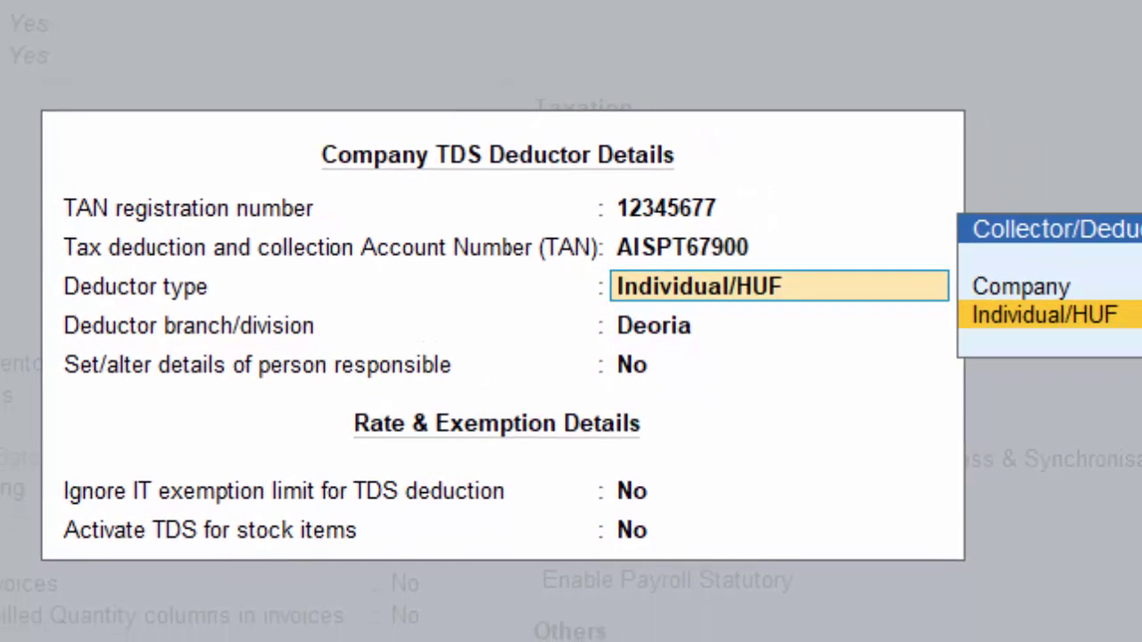
key("Return")
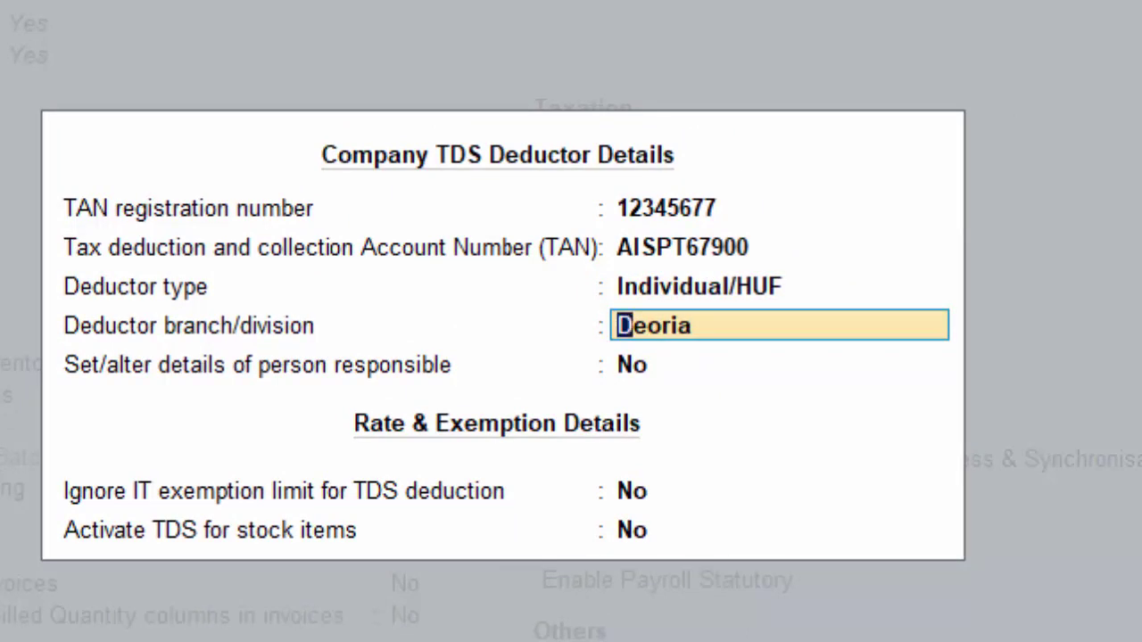
key("Return")
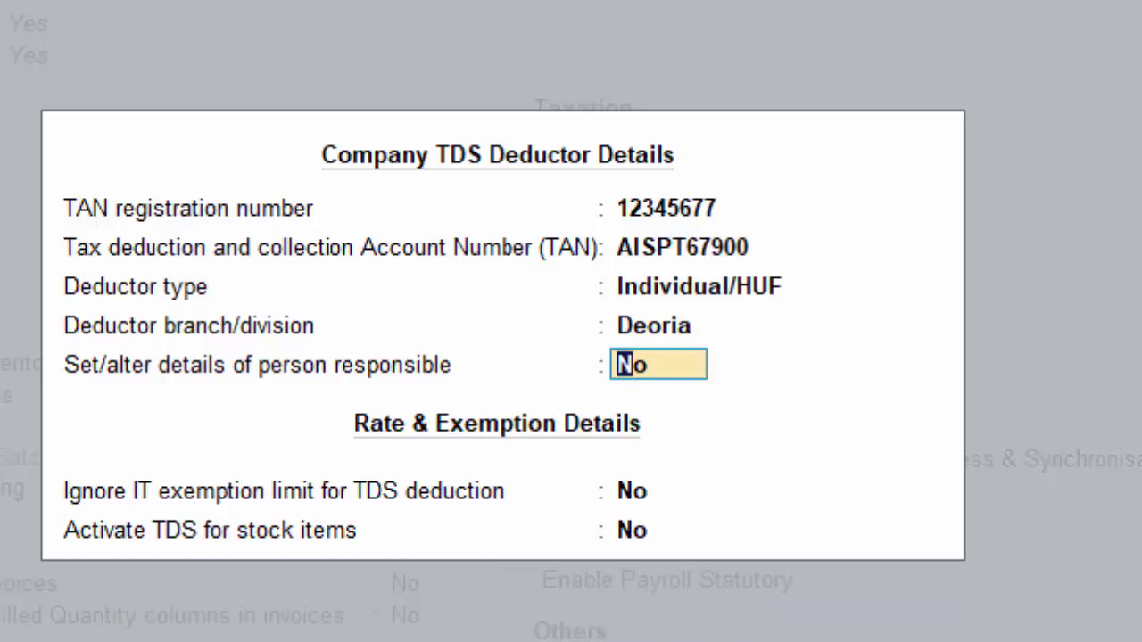
Step: Set person responsible details to Yes, accept them, and save the company features
type("y")
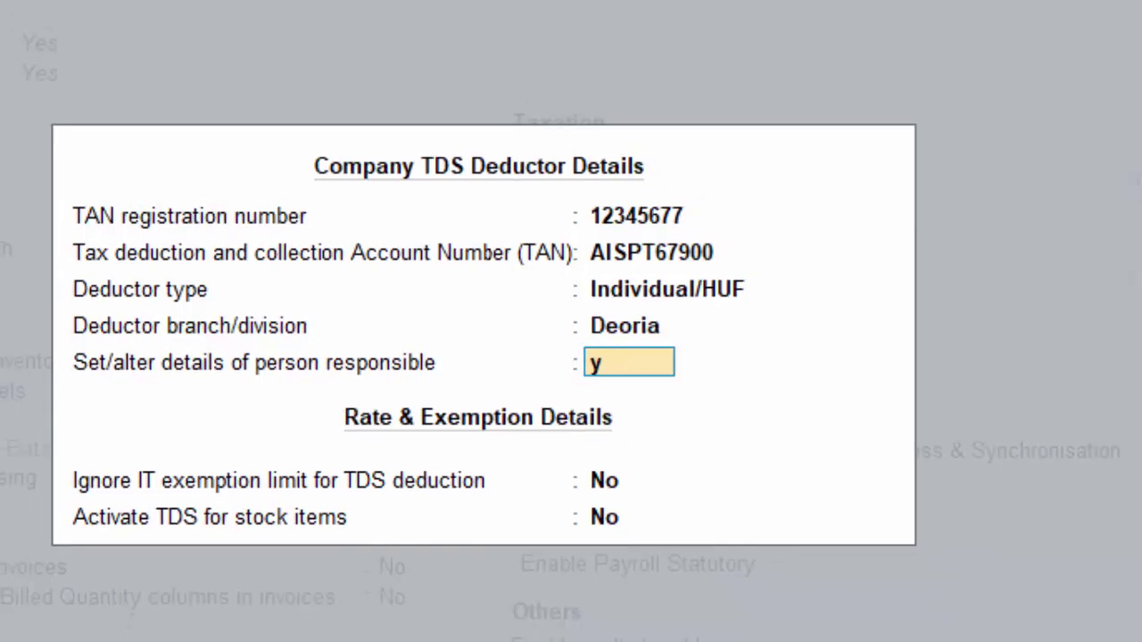
key("Return")
key("Return")
key("Return")
key("Return")
key("Return")
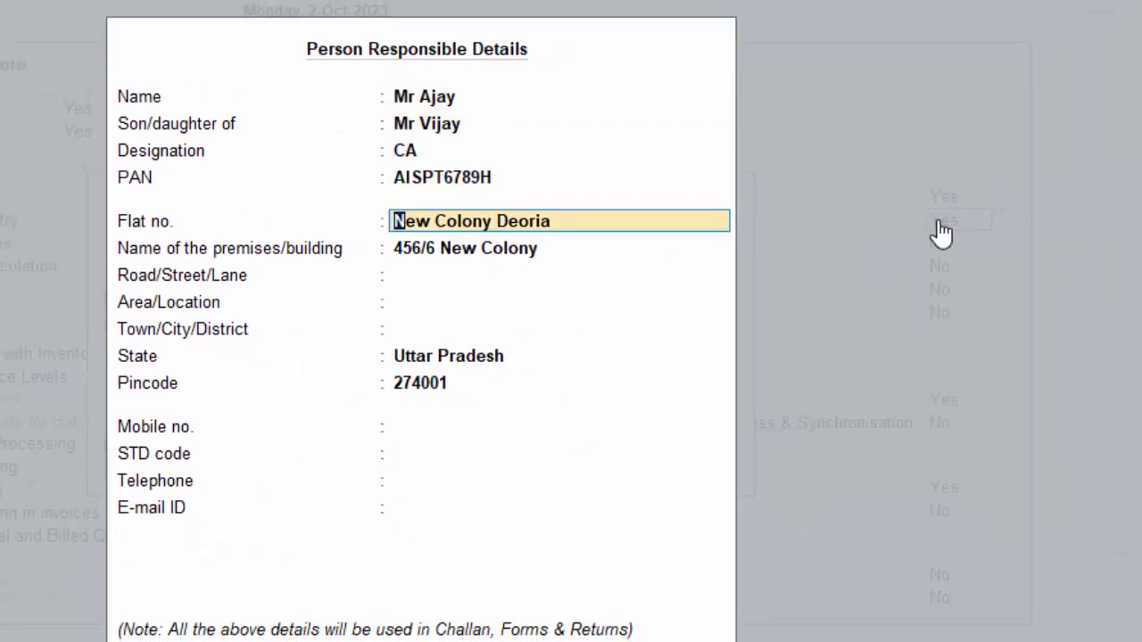
key("Return")
key("Return")
key("Return")
key("Return")
key("Return")
key("Return")
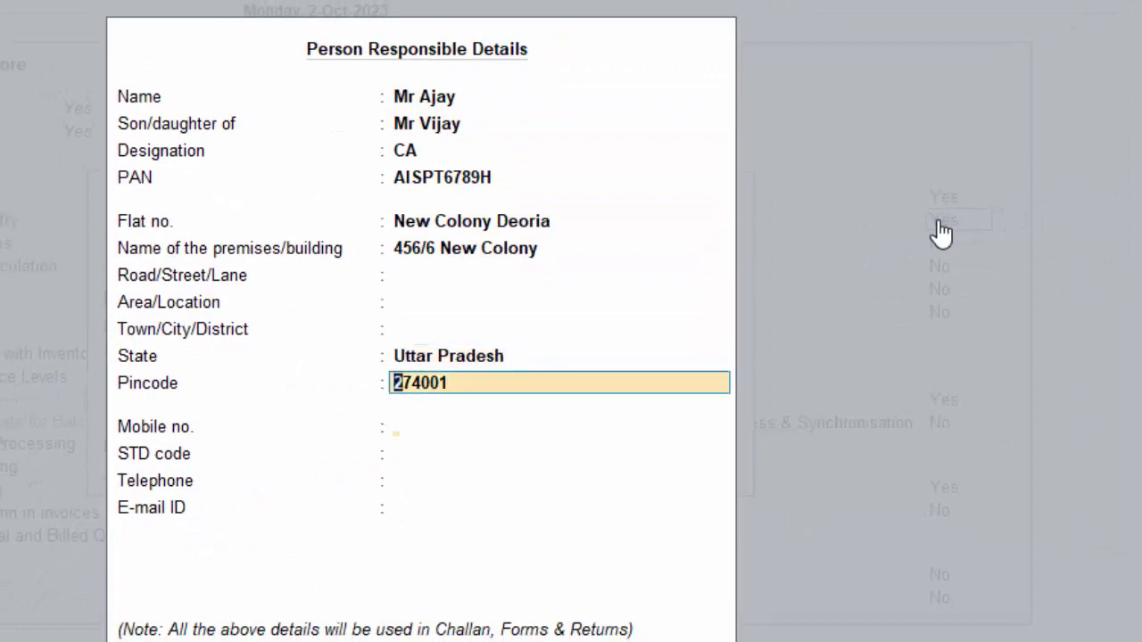
key("Return")
key("Return")
key("Return")
key("Return")
key("Return")
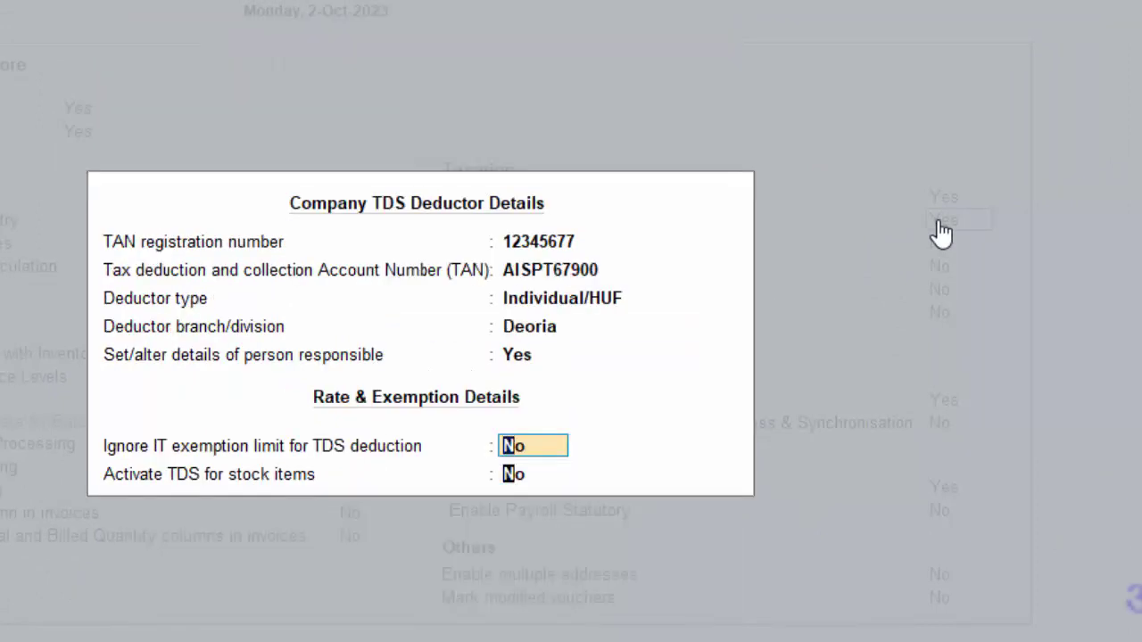
key("Return")
key("Return")
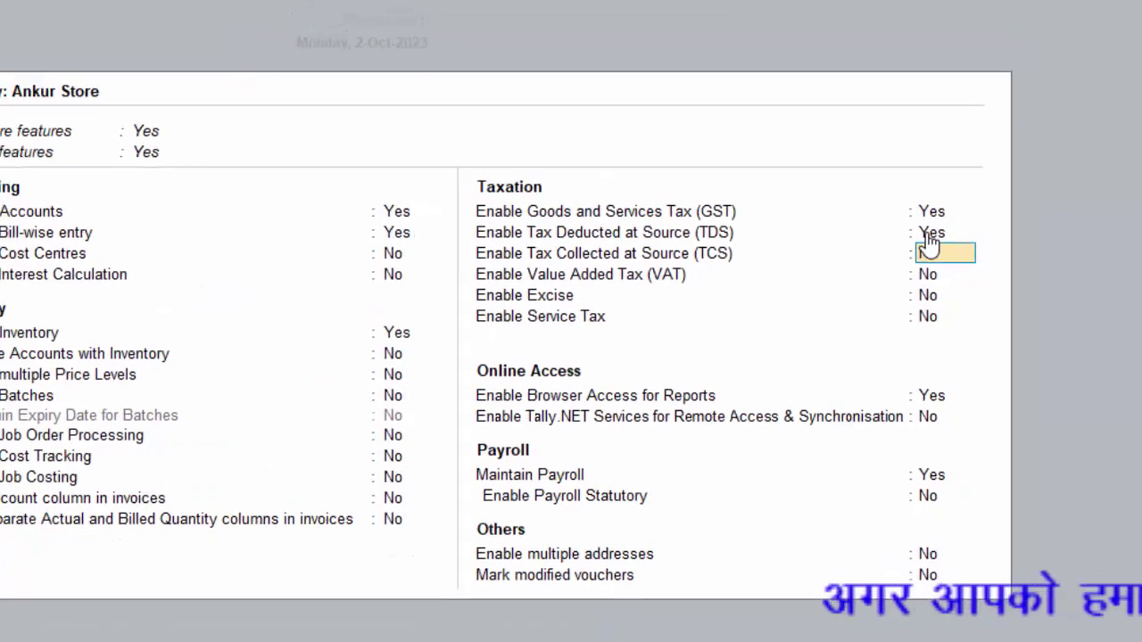
key("ctrl+a")
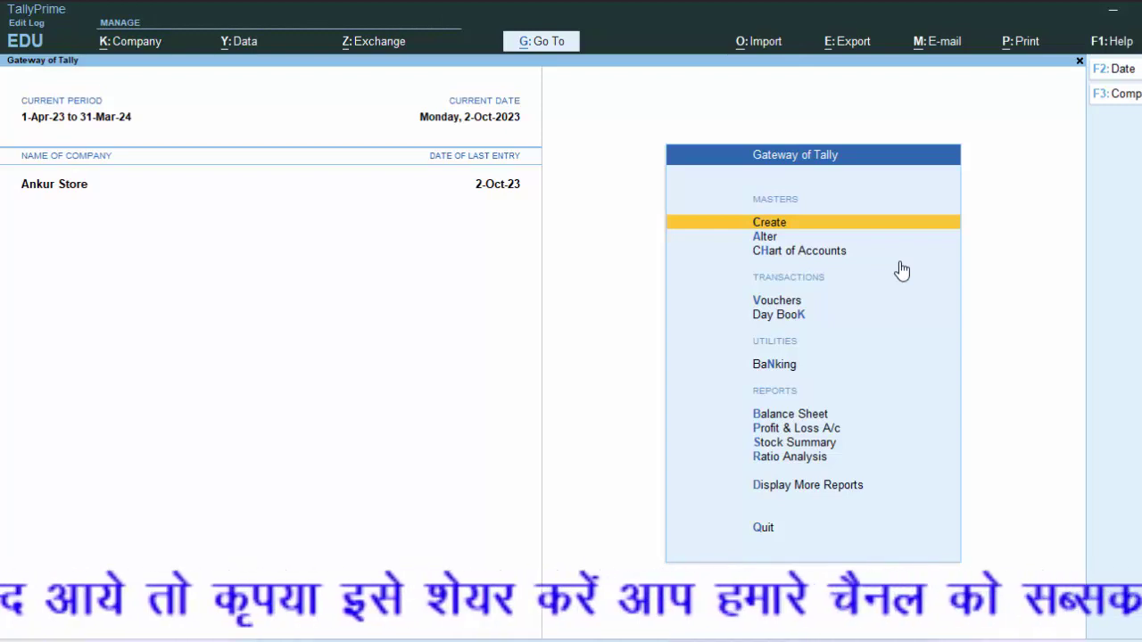
Step: Start a Journal voucher numbered 677 with reference 8787, dated 2-Oct-23
key("v")
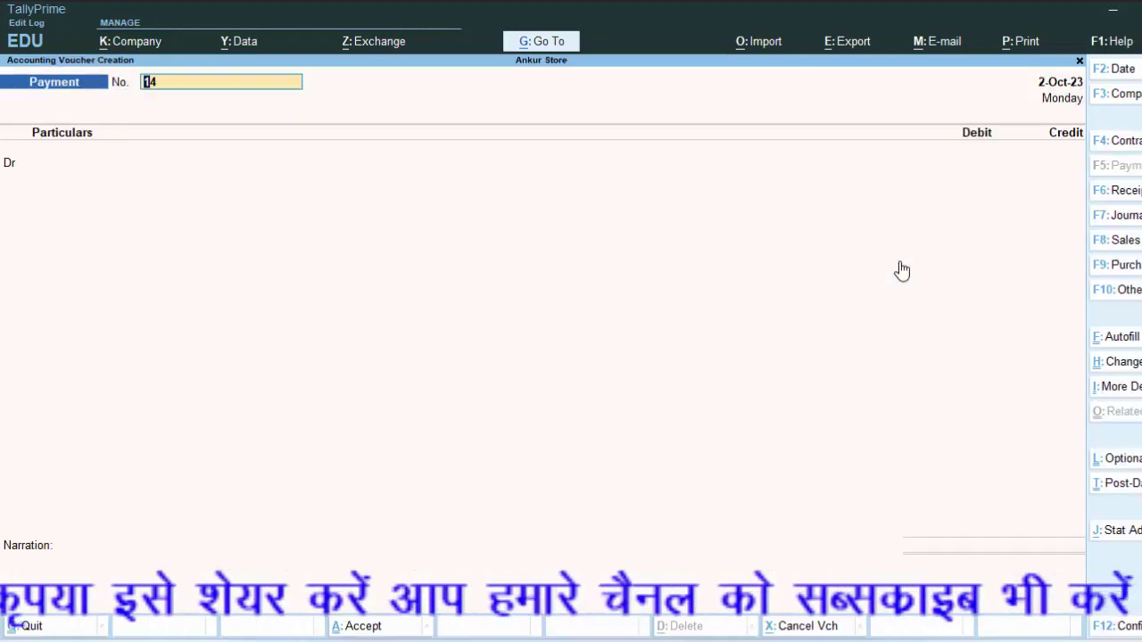
key("F7")
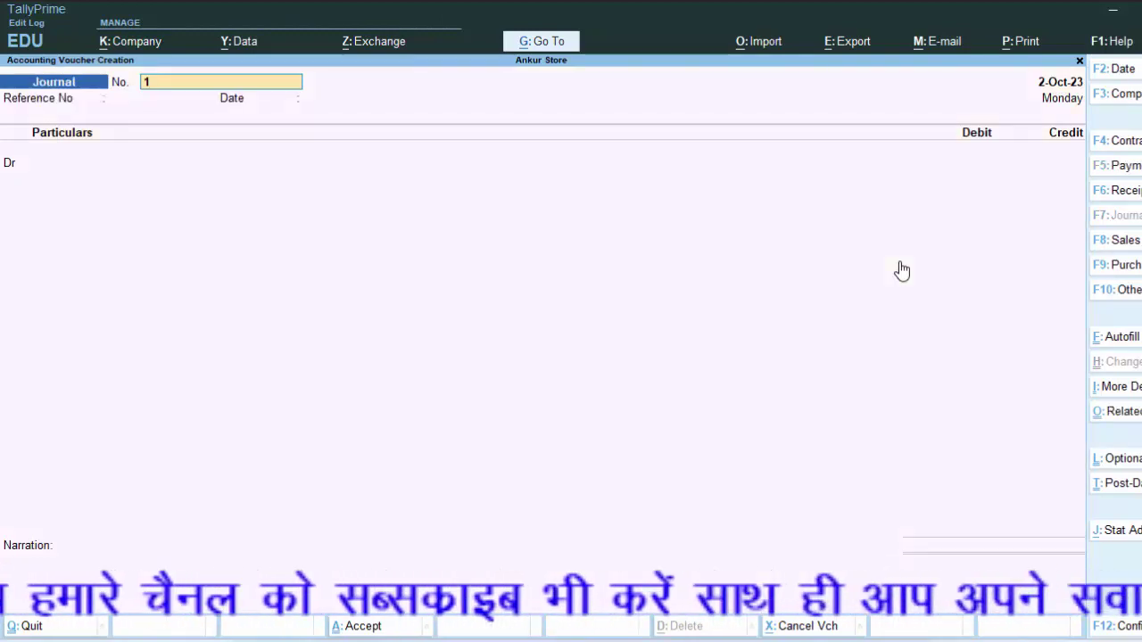
key("Return")
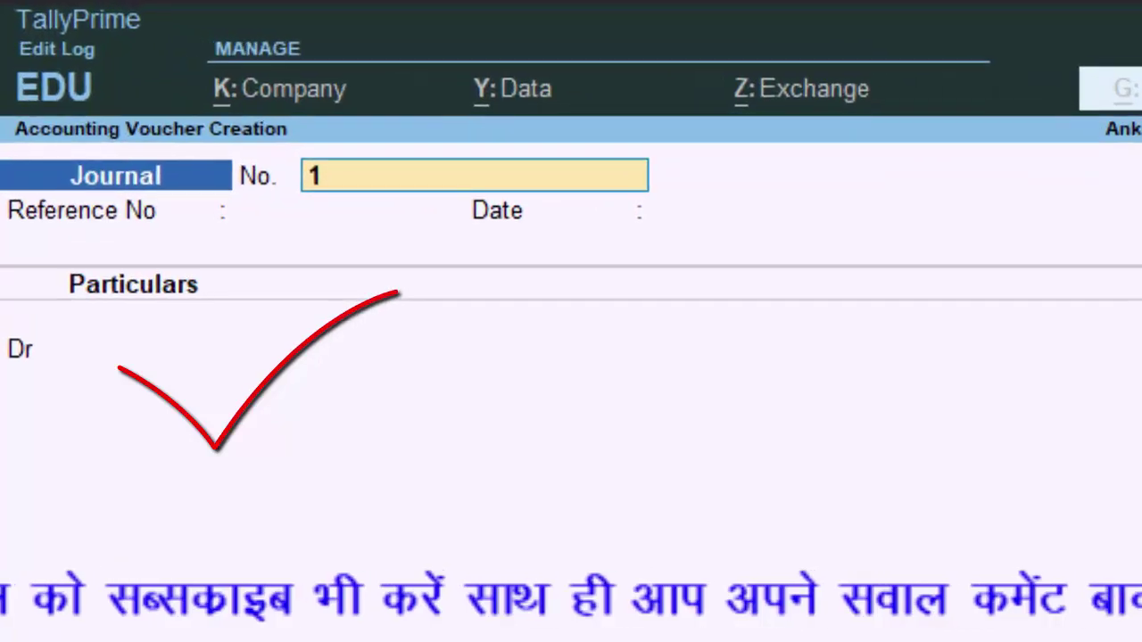
type("677")
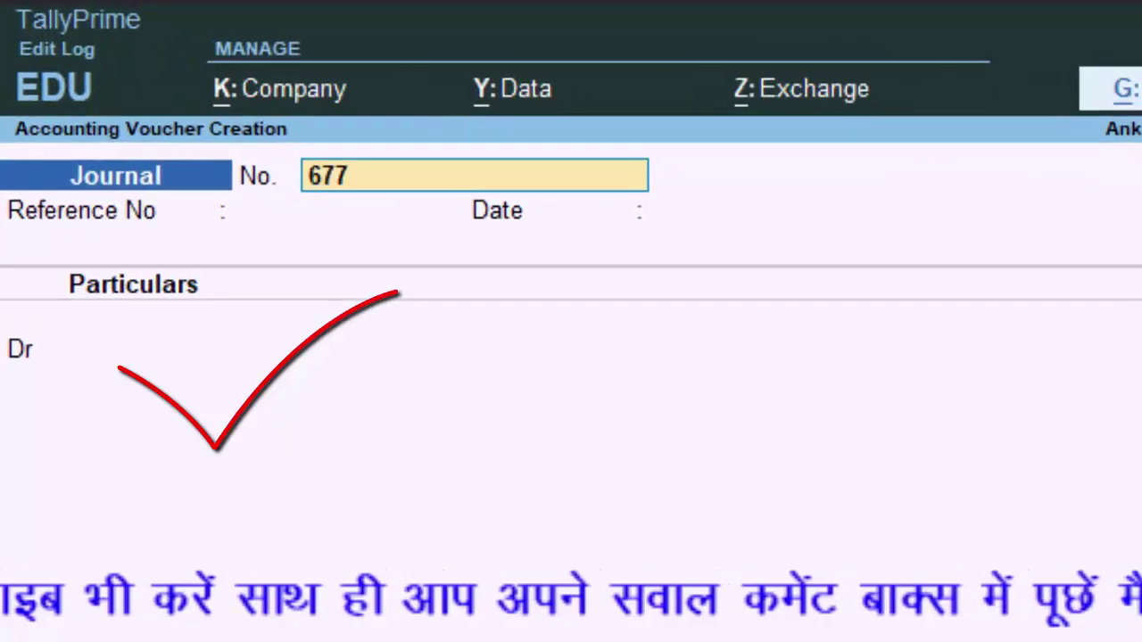
key("Return")
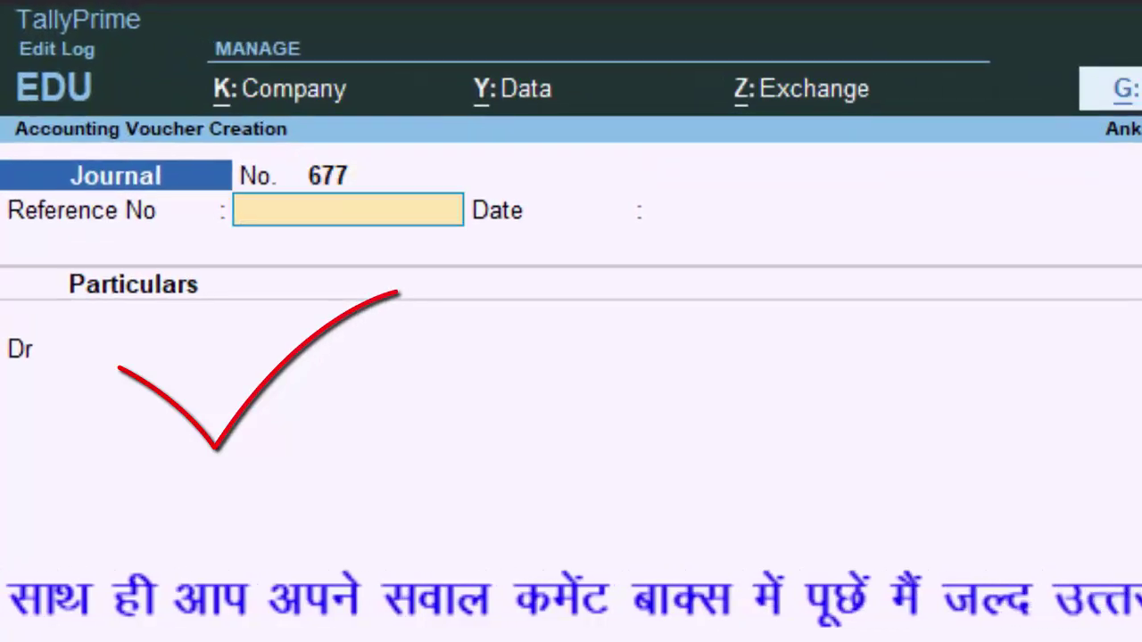
type("8787")
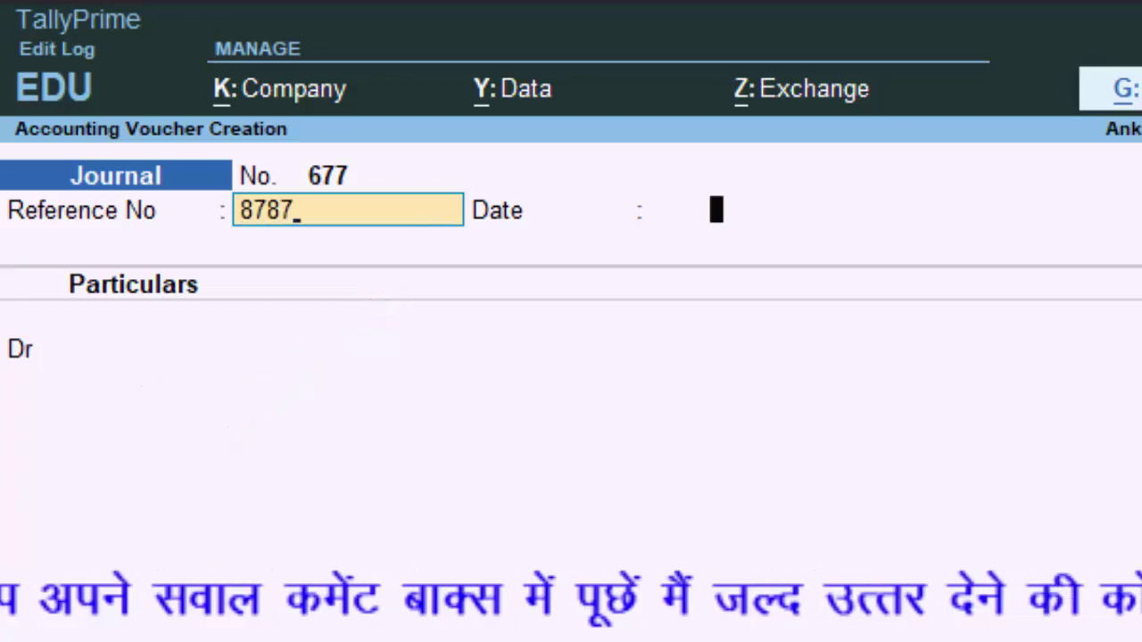
key("Return")
key("Return")
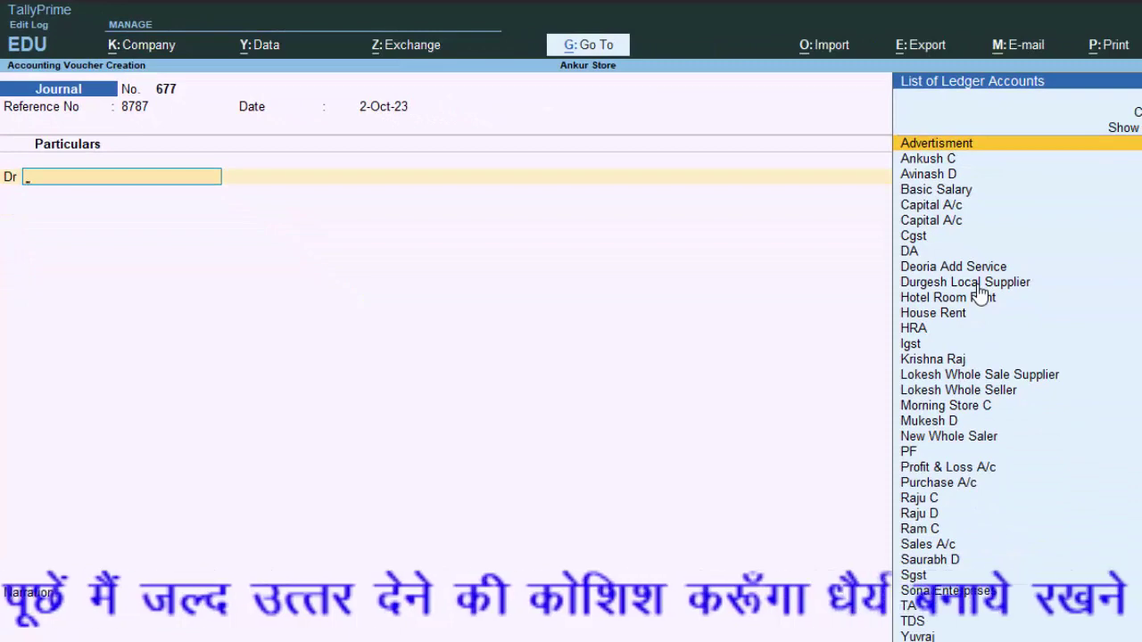
Step: Create a new ledger named 'Interest on Fd' from the voucher
key("alt+c")
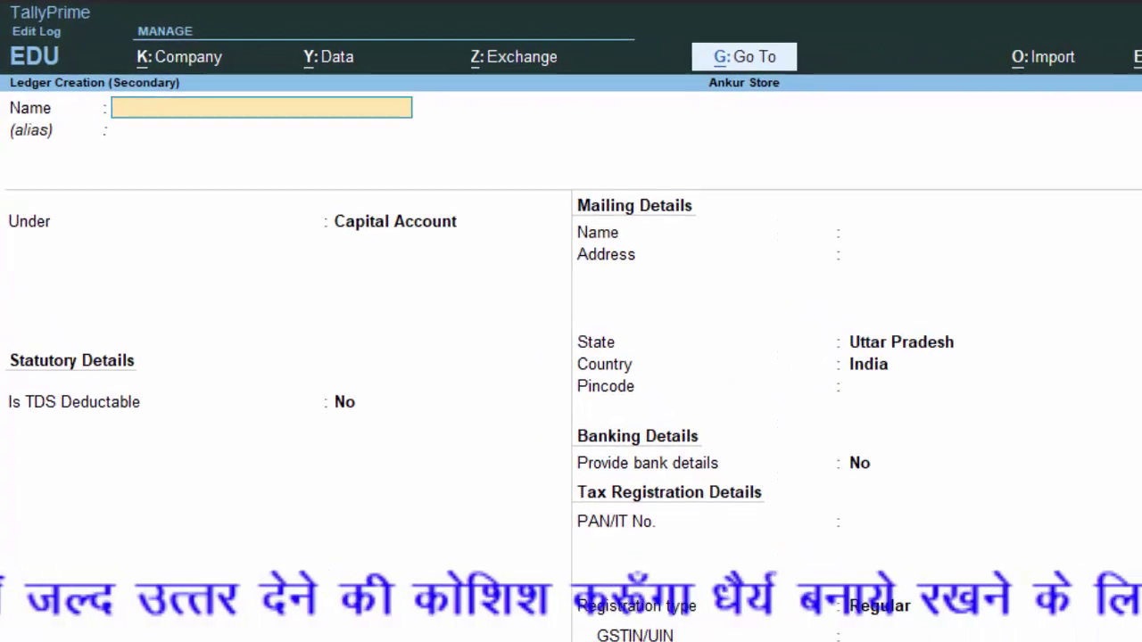
type("Interst")
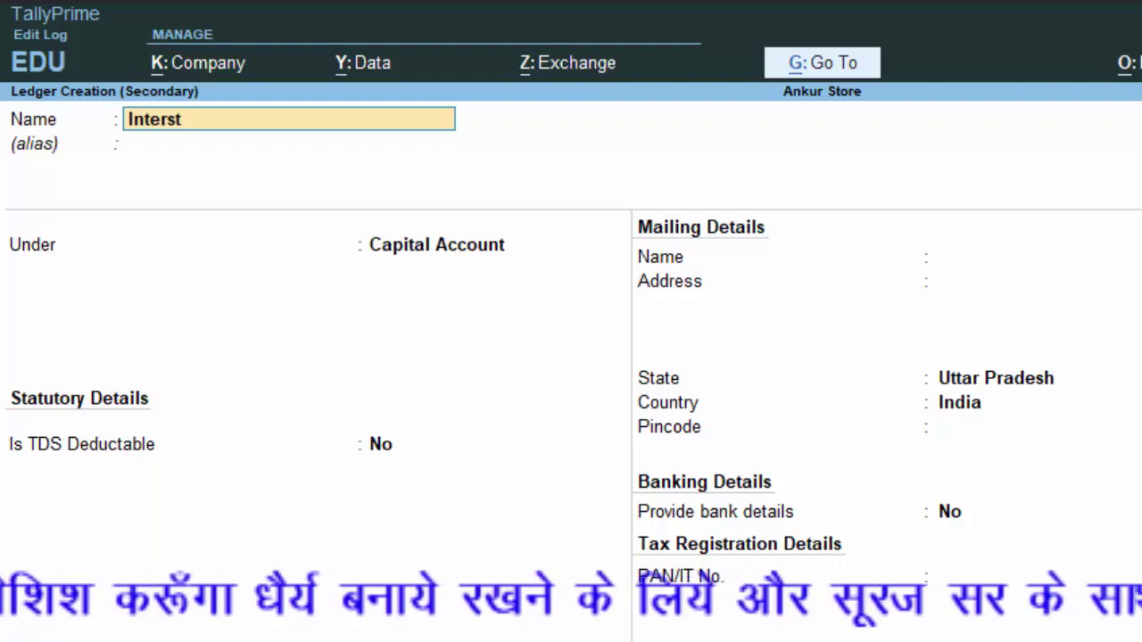
key("BackSpace")
key("BackSpace")
key("BackSpace")
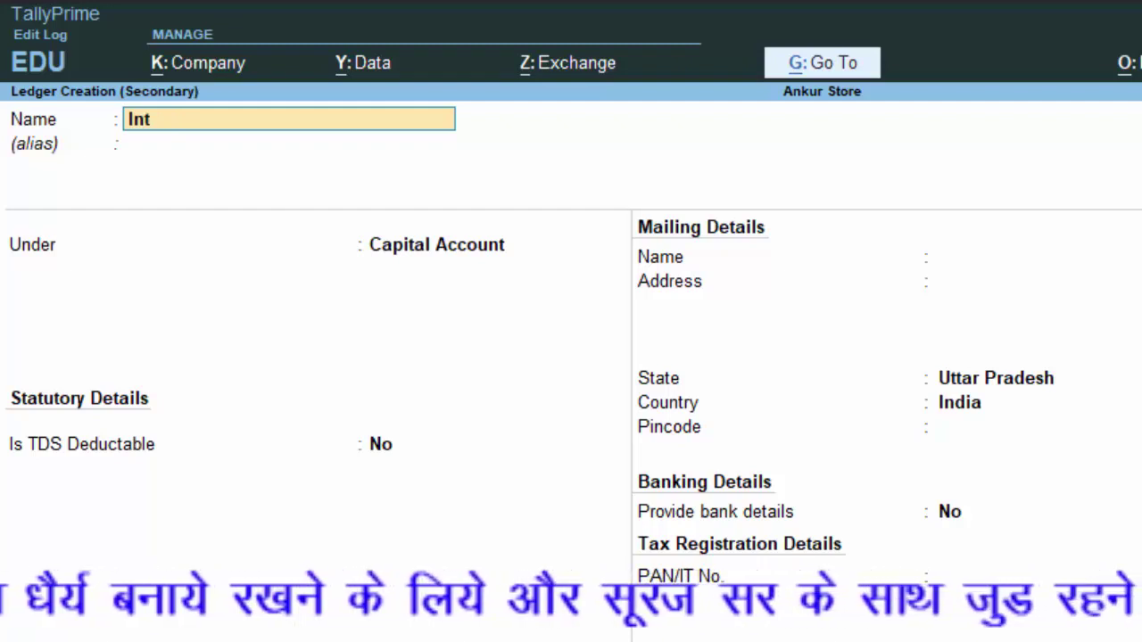
type("erest")
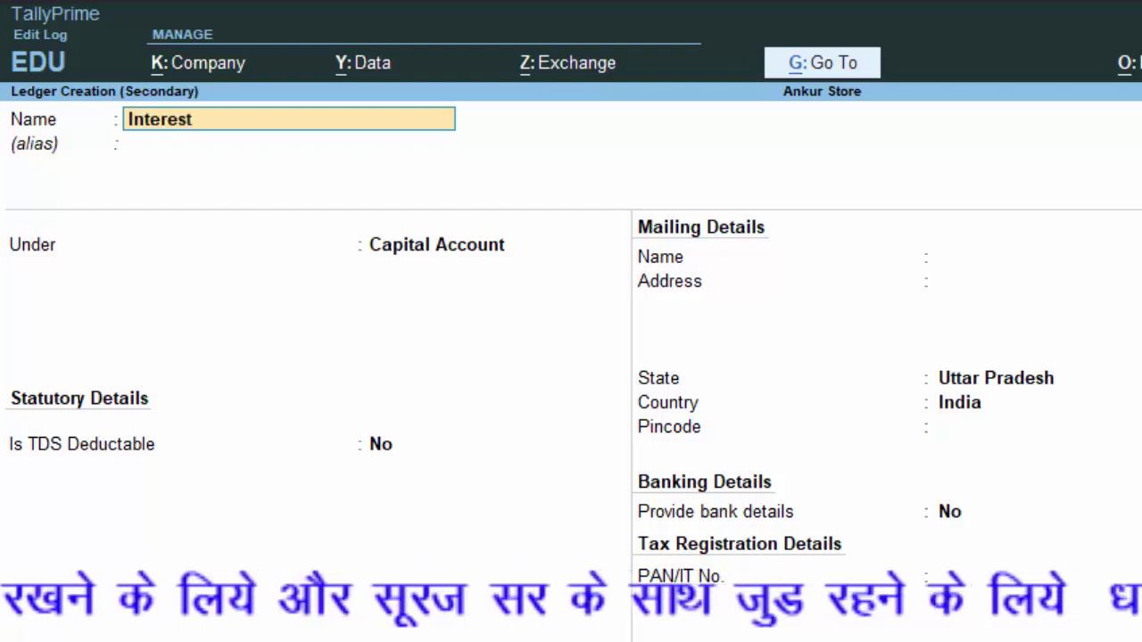
type(" o")
key("BackSpace")
type("Fd")
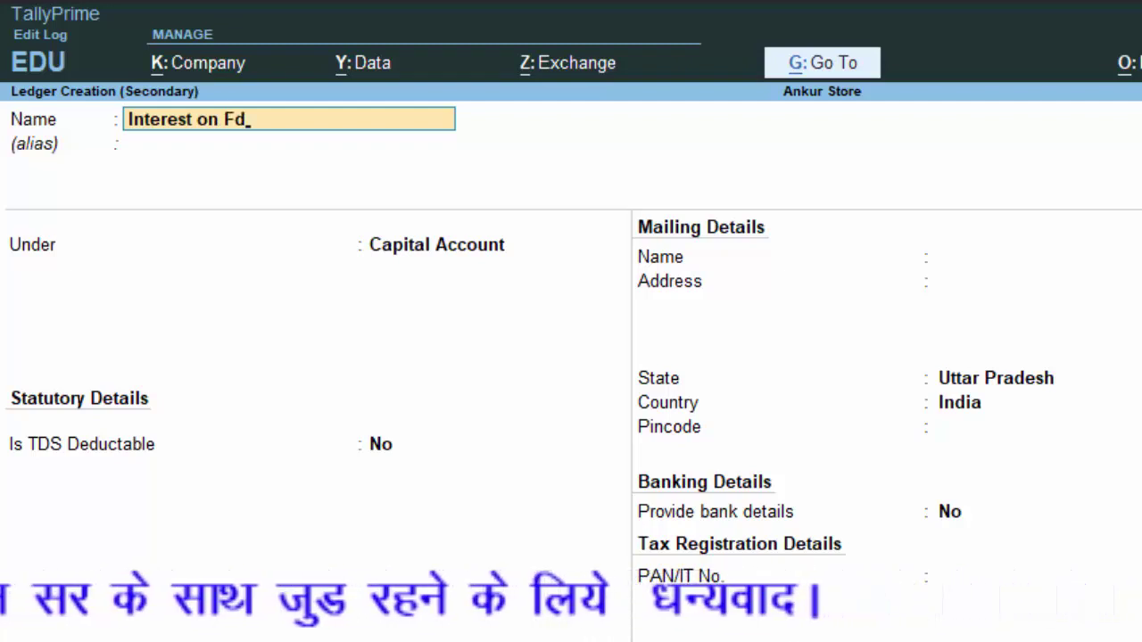
key("Return")
key("Return")
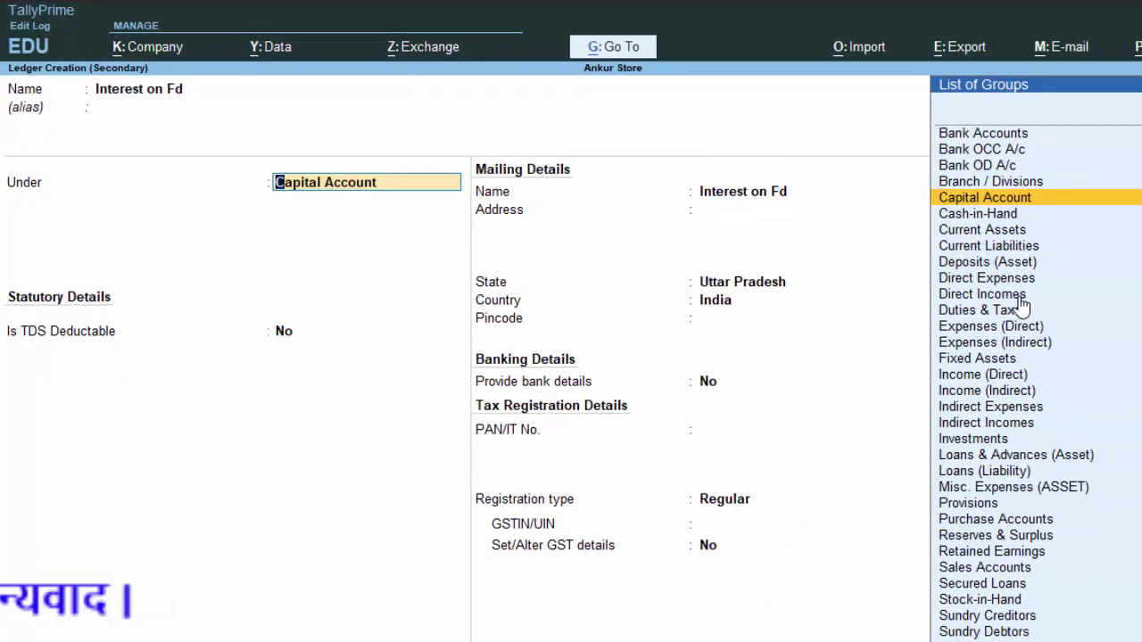
Step: Put the ledger under Indirect Incomes with GST for Services and TDS applicable, starting a new nature of payment
type("I")
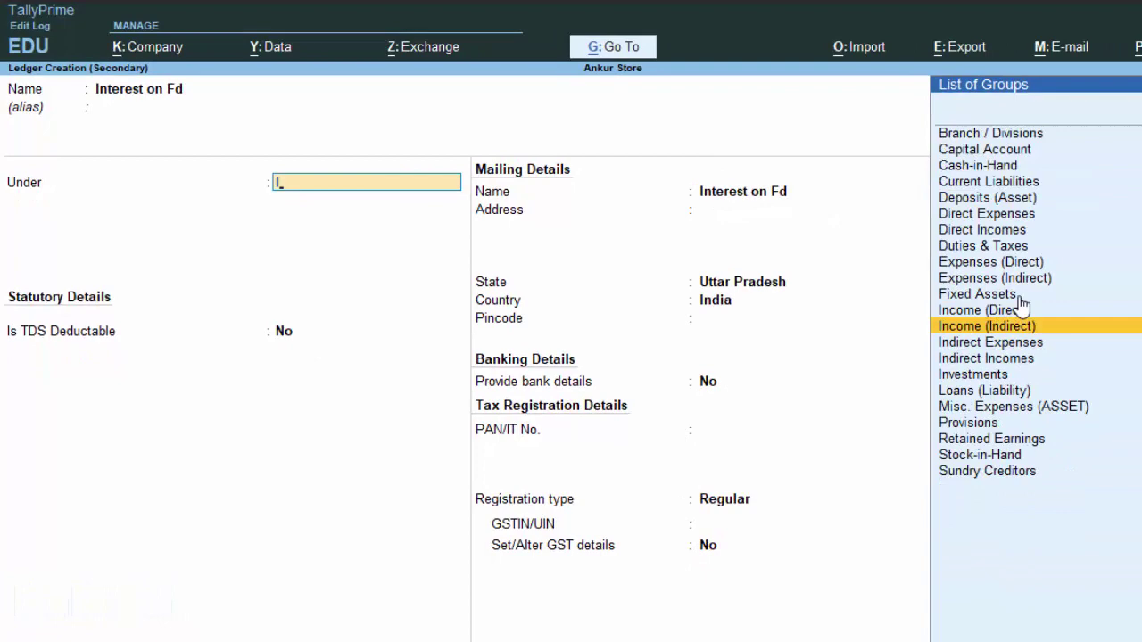
key("Return")
key("Return")
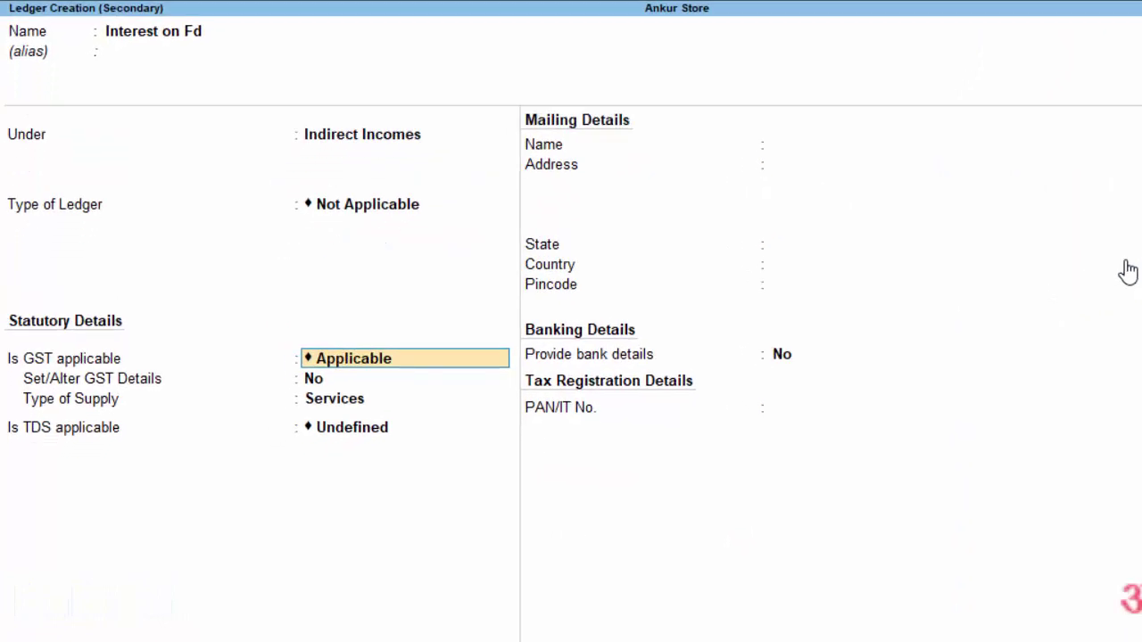
key("Return")
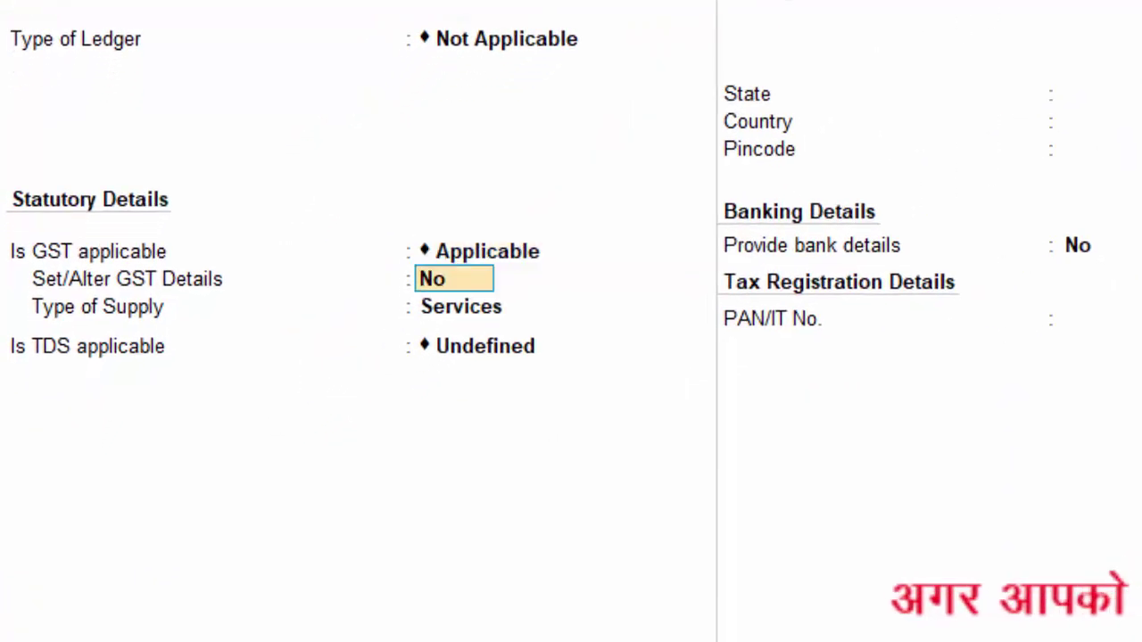
key("Return")
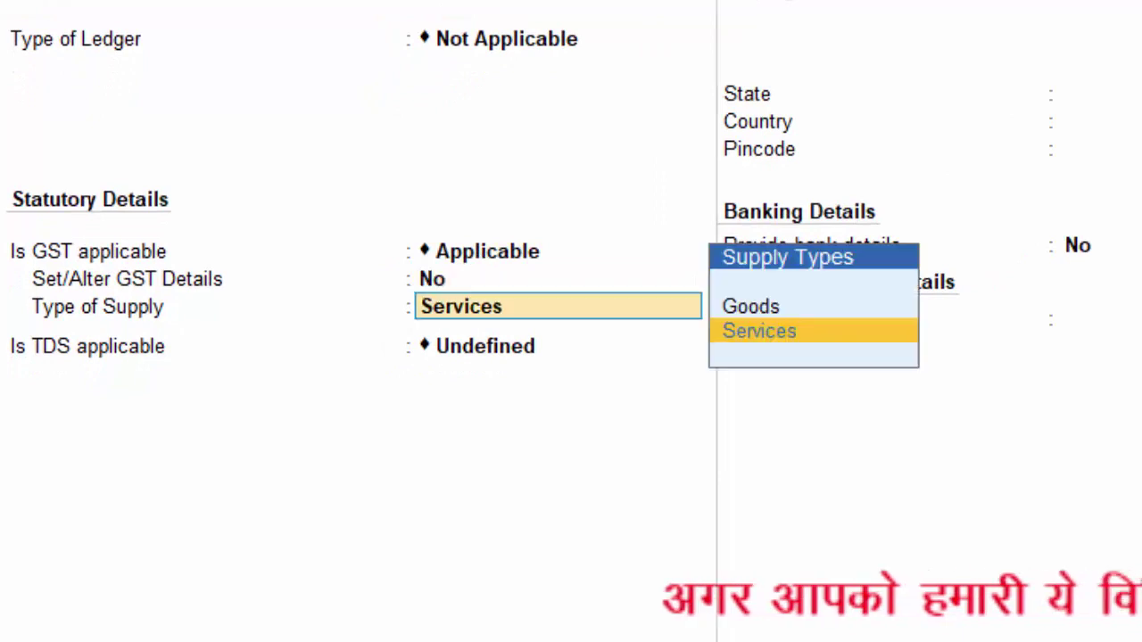
key("Return")
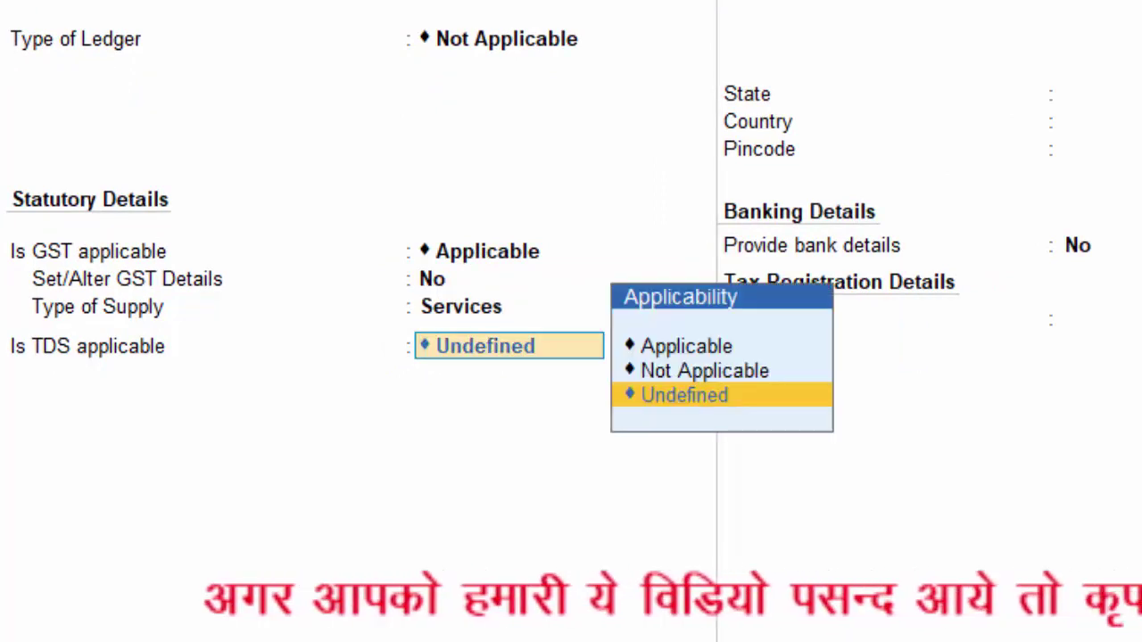
key("Up")
key("Up")
key("Return")
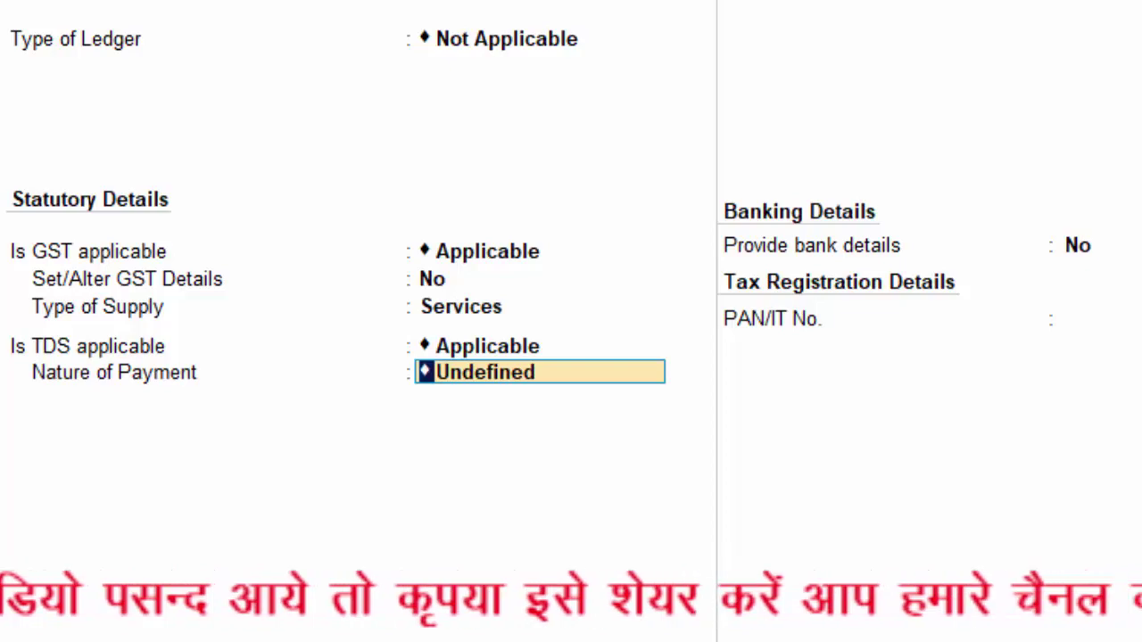
key("alt+c")
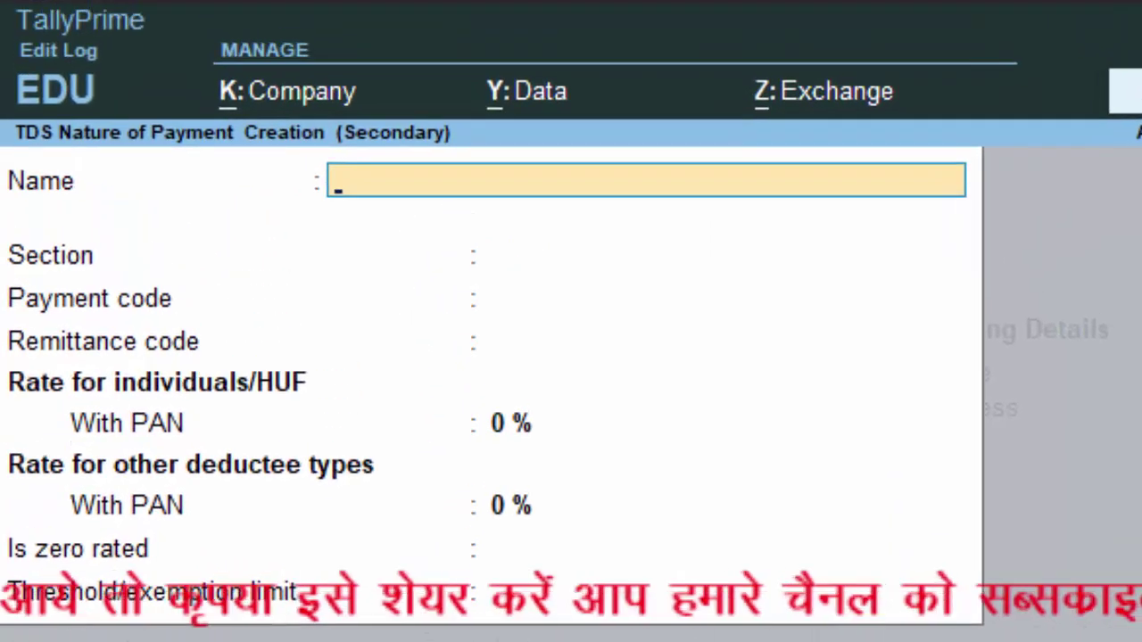
Step: Name the nature of payment 'Tds on Interest' with section 123, payment code 148, remittance code 146
type("Tds")
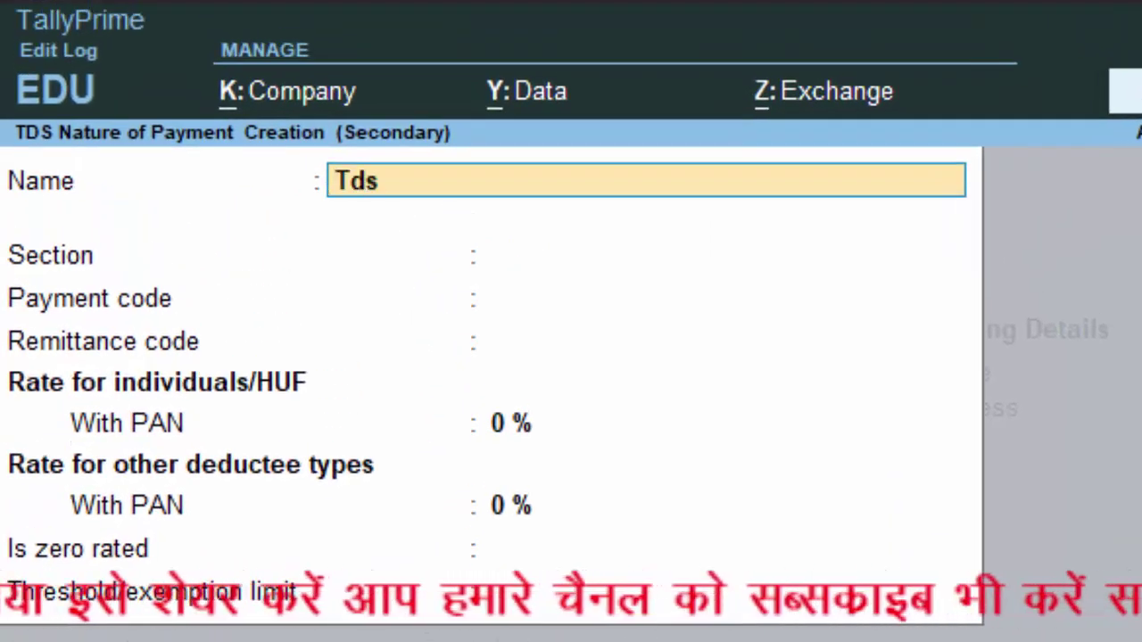
type(" on Int")
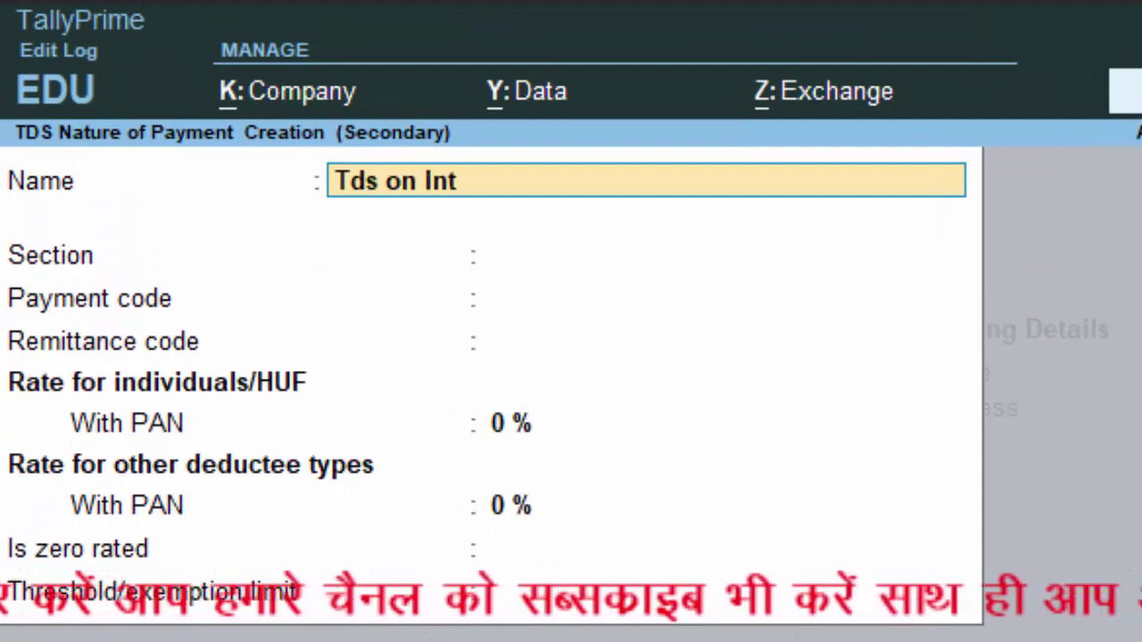
type("erest")
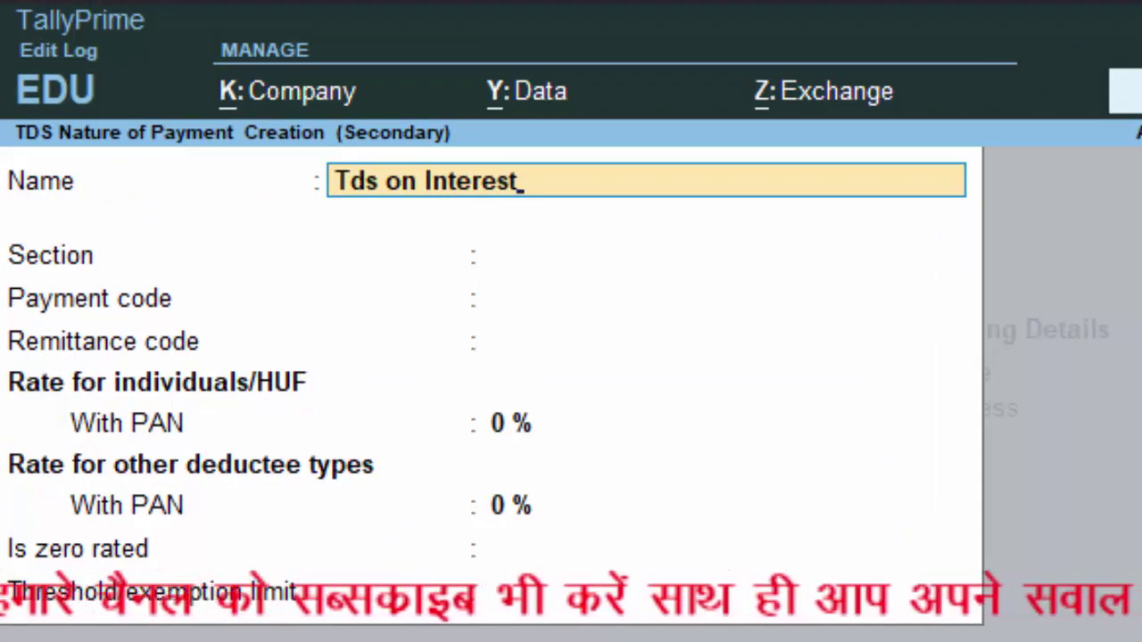
key("Return")
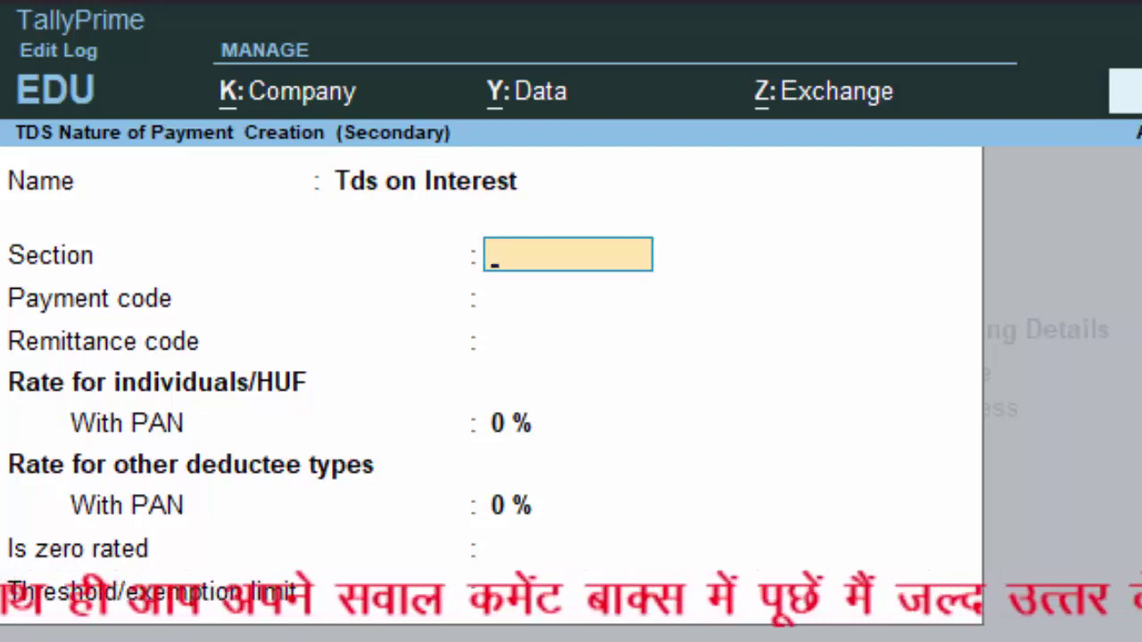
type("12")
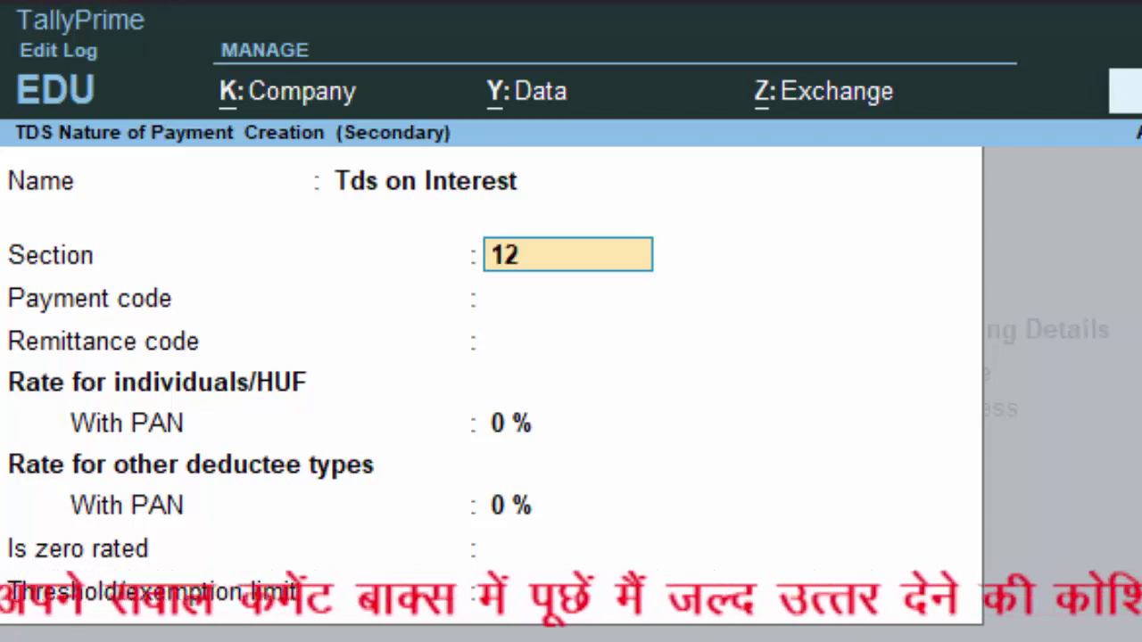
type("3")
key("Return")
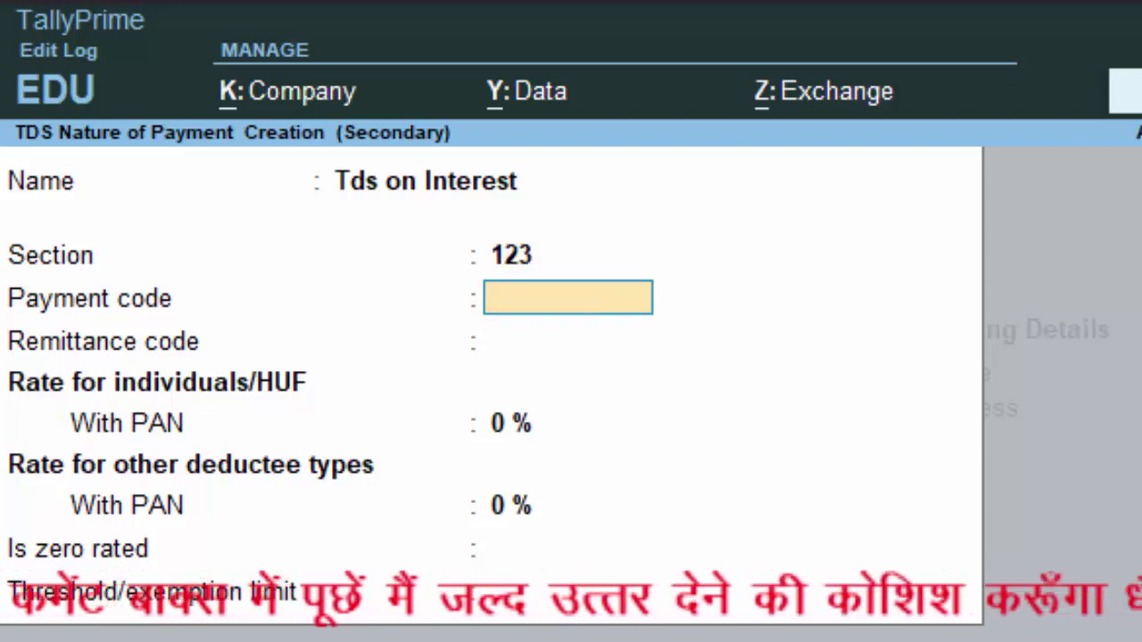
type("148")
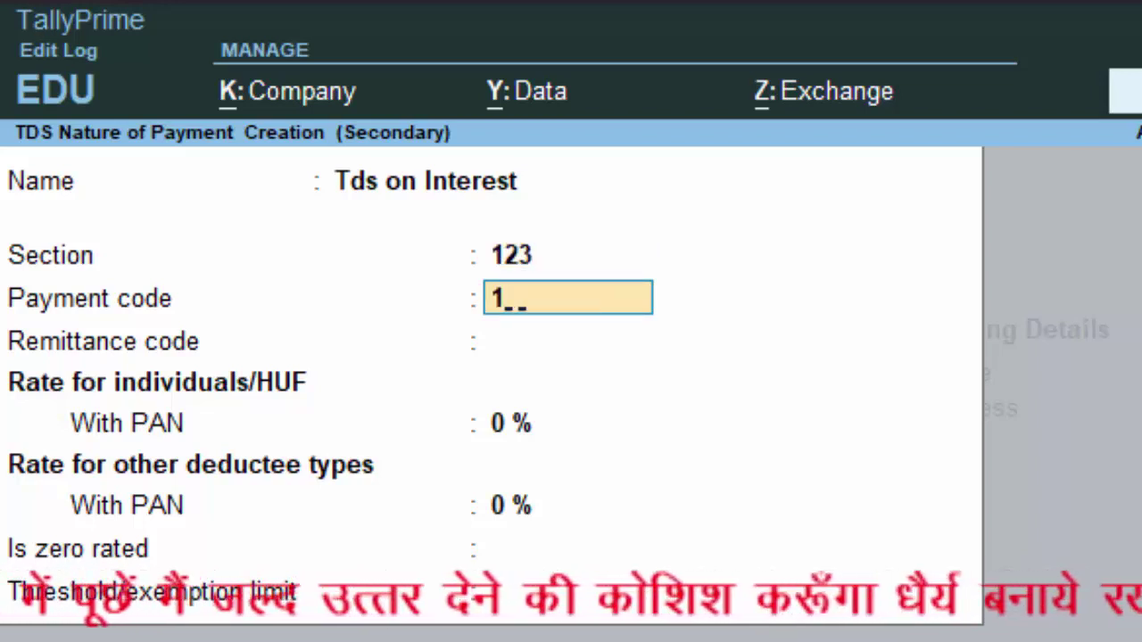
key("Return")
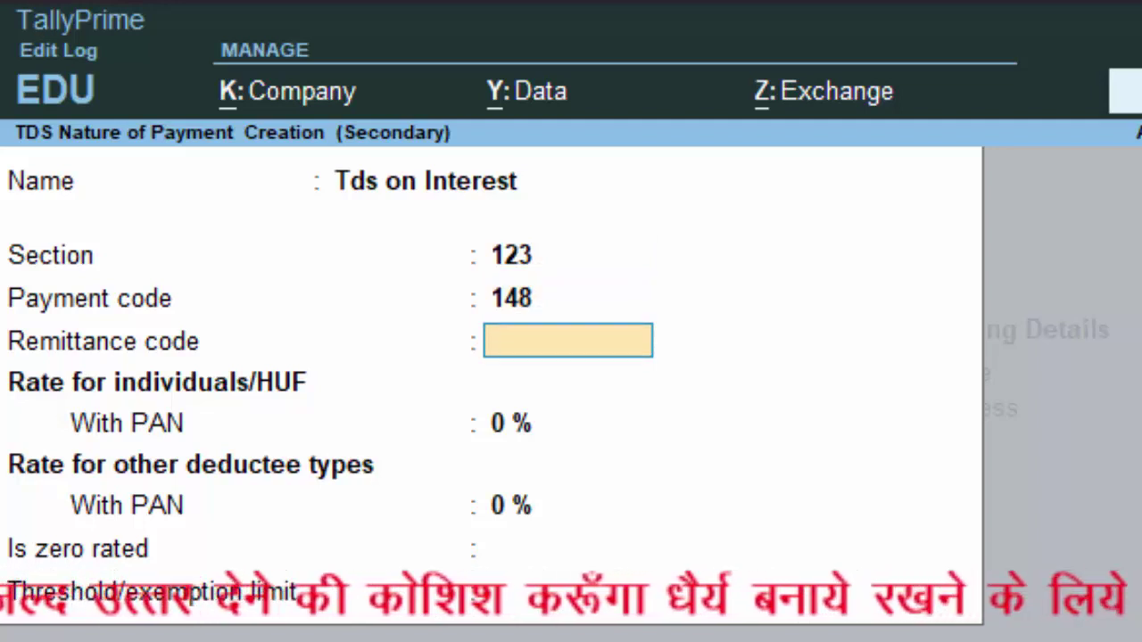
type("1")
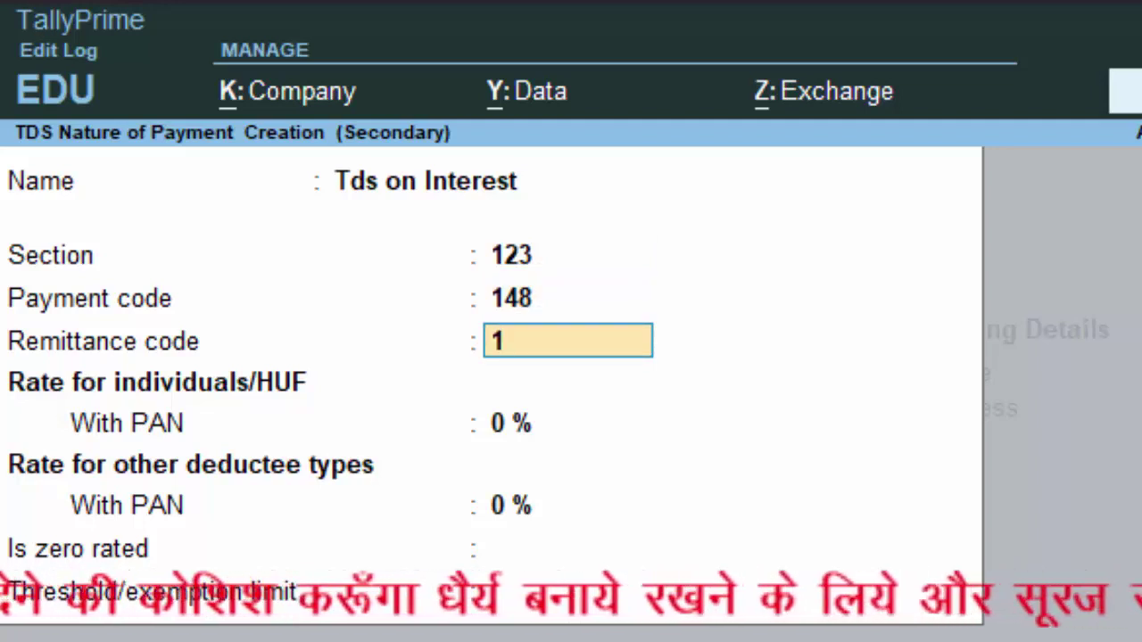
type("46")
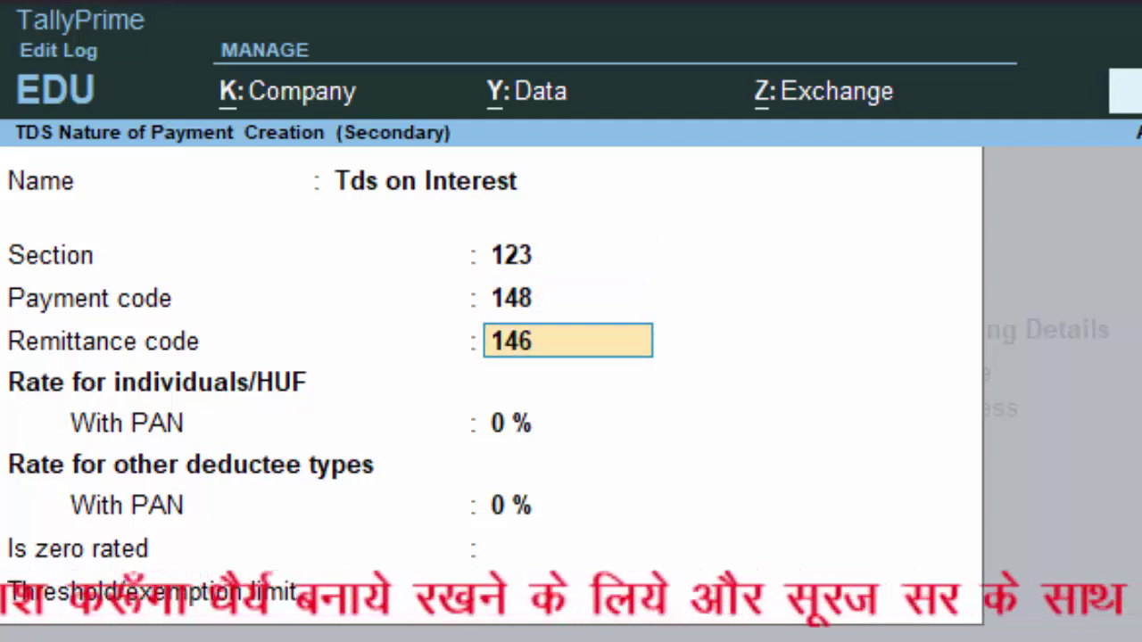
key("Return")
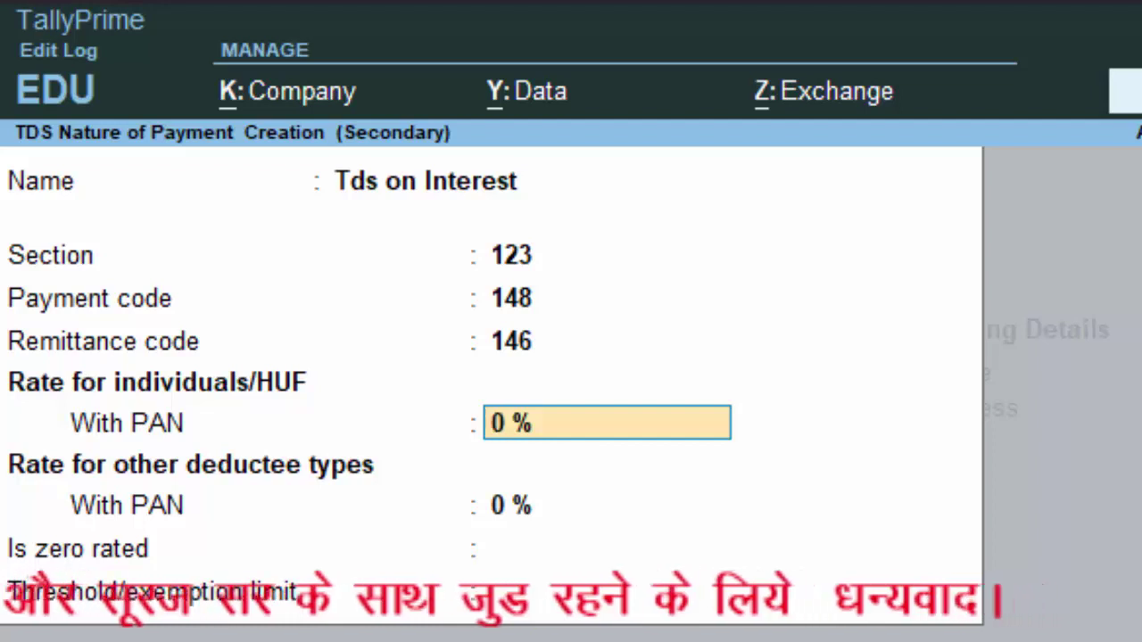
Step: Set its With PAN rates to 10% and threshold limit to 40,000, then save it
type("10")
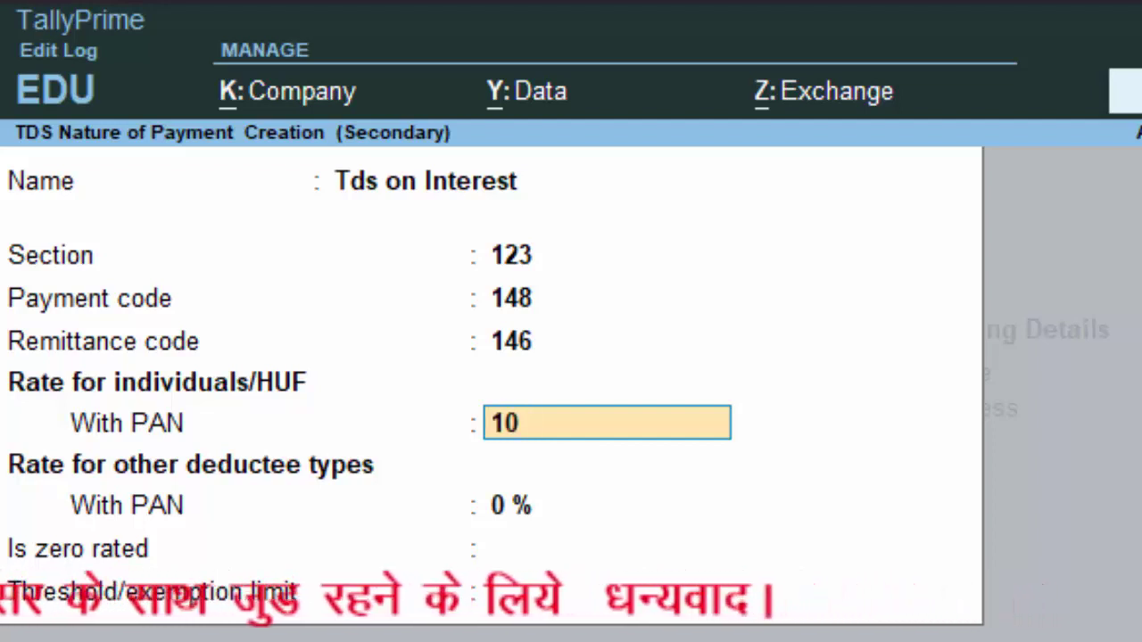
key("Return")
key("Return")
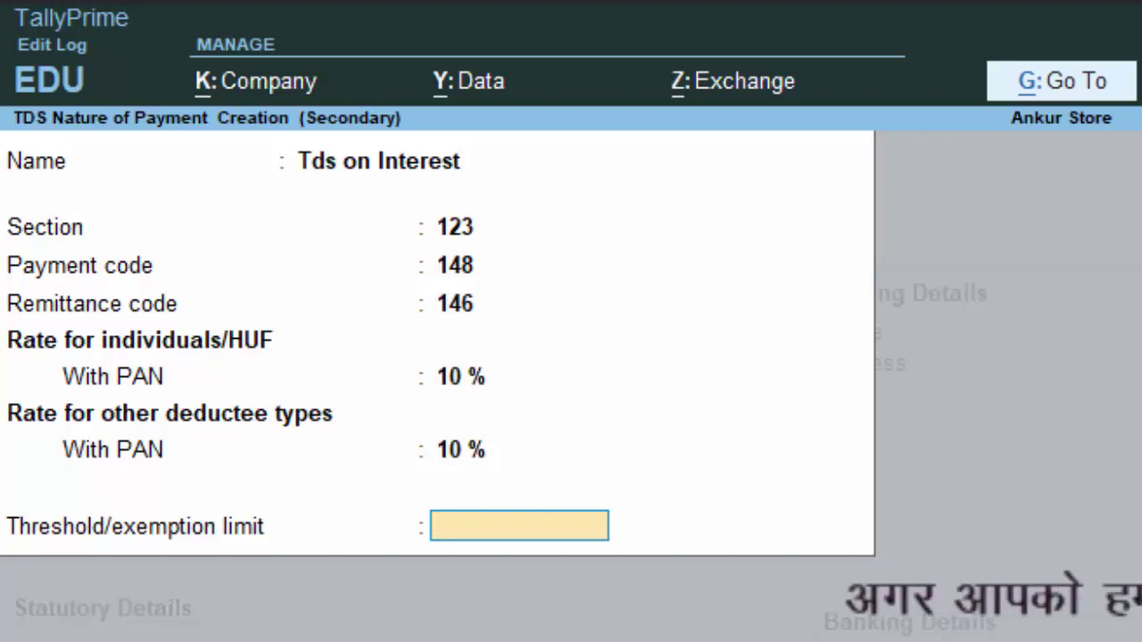
type("40,")
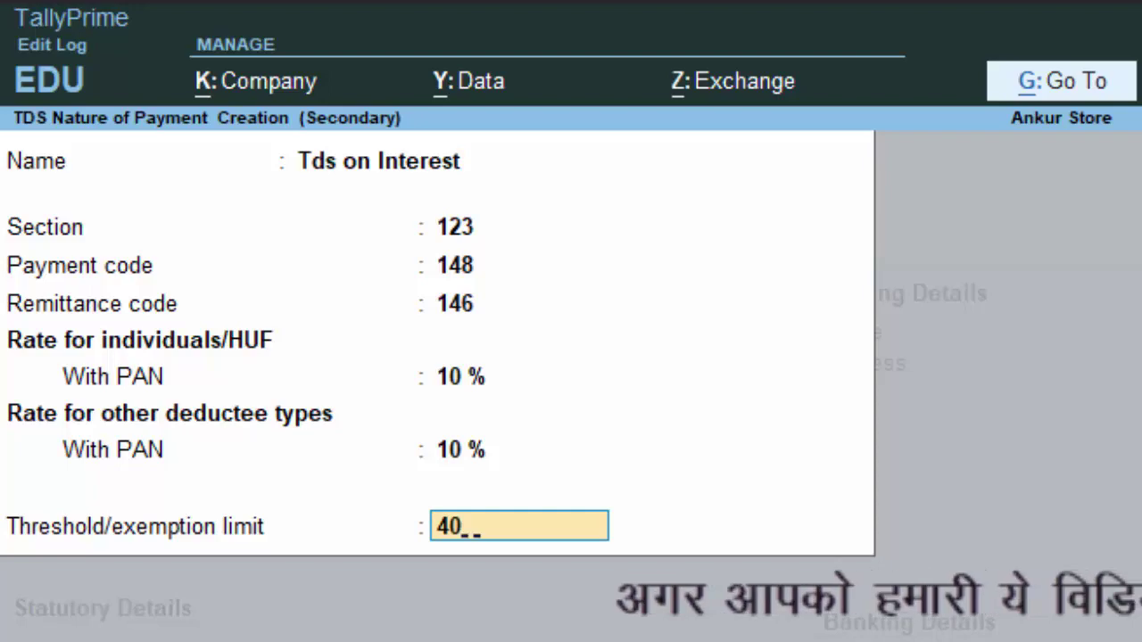
type("000")
key("Return")
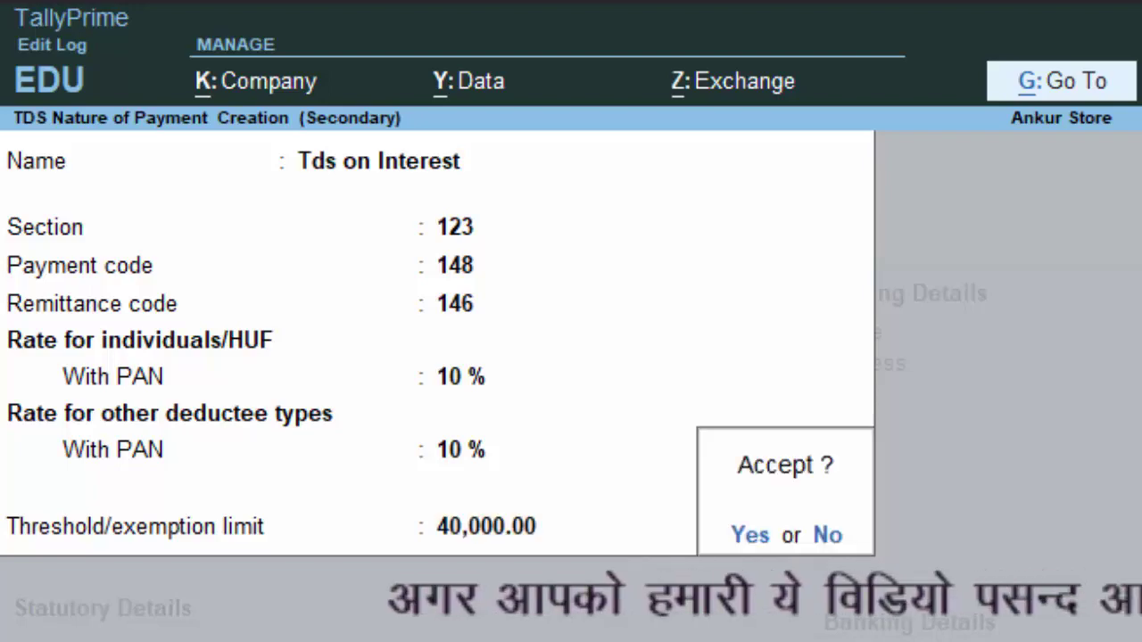
key("Return")
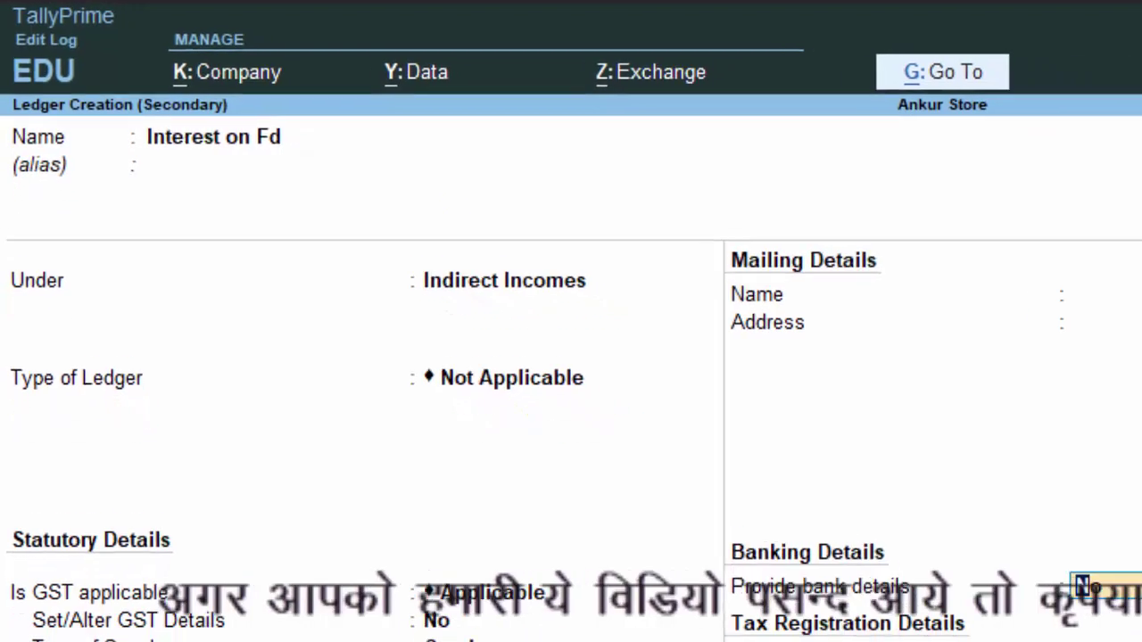
Step: Save the Interest on Fd ledger and debit it 70,000 on the journal voucher
key("Return")
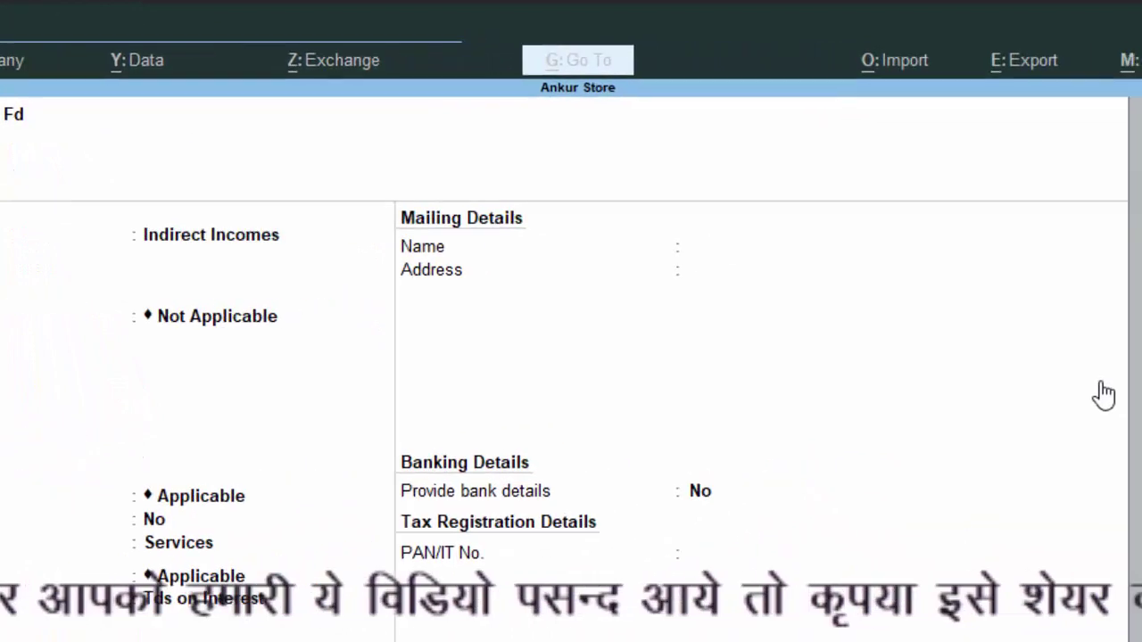
key("ctrl+a")
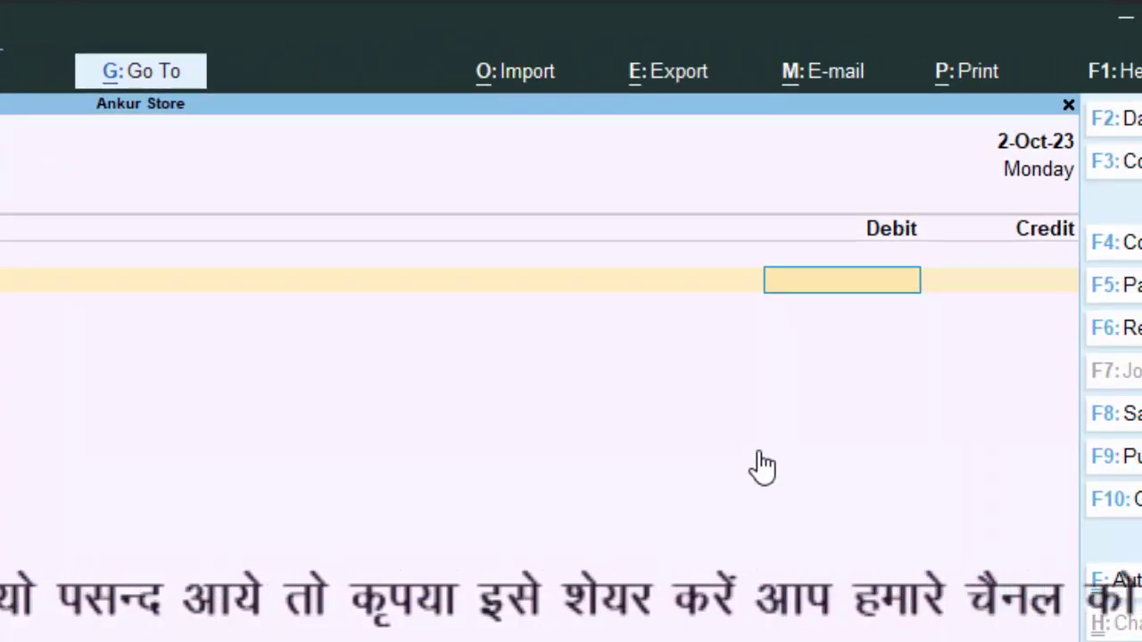
type("7000")
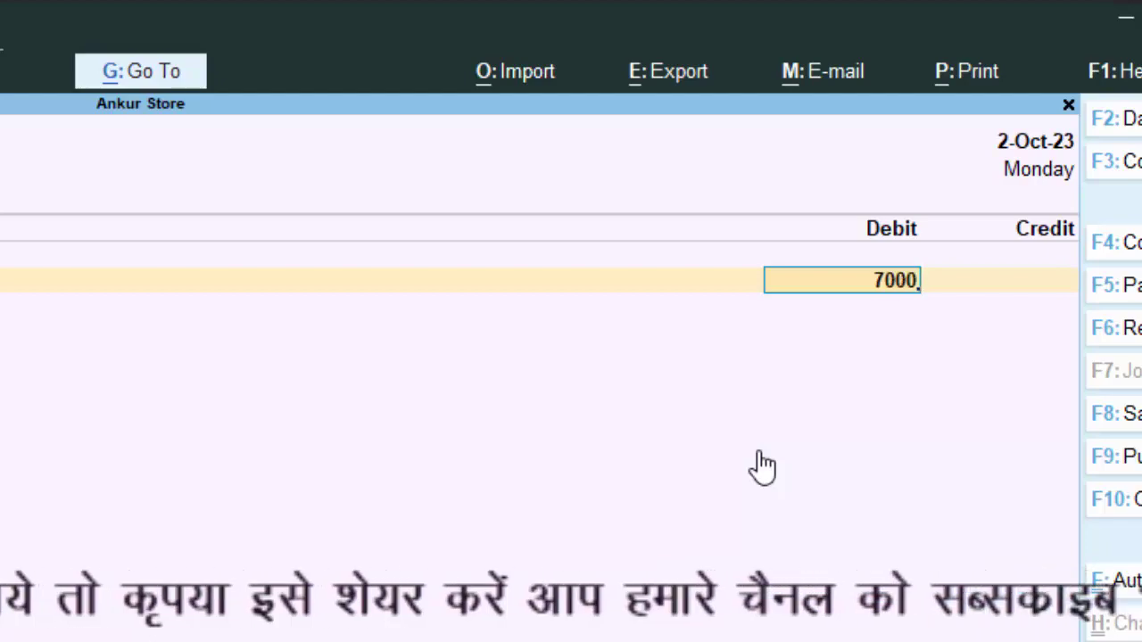
type("0")
key("Return")
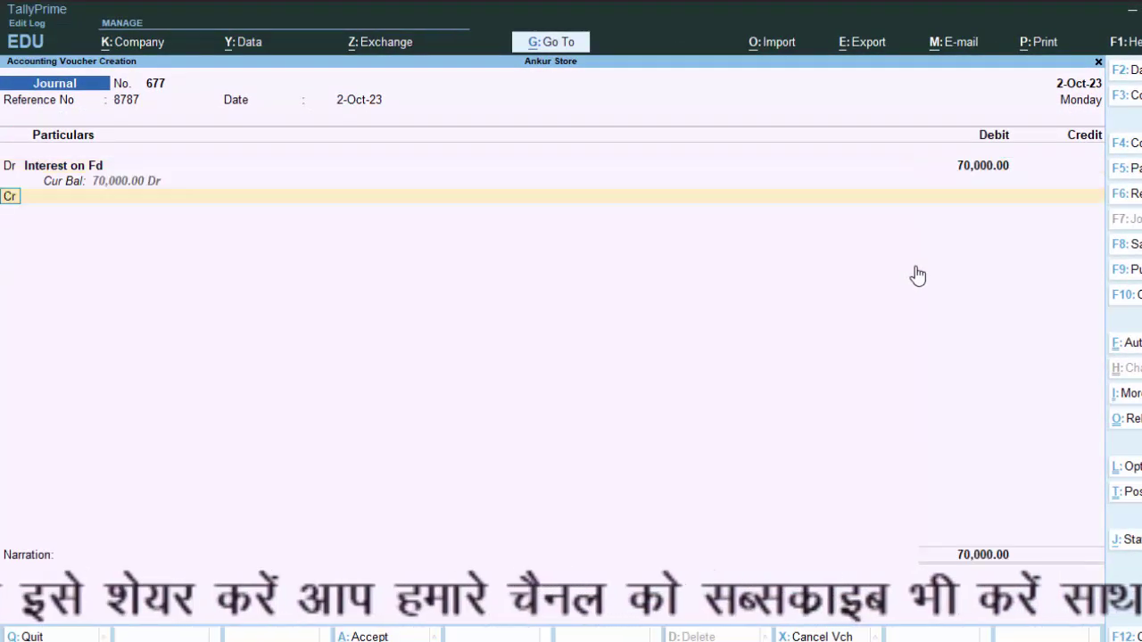
key("Return")
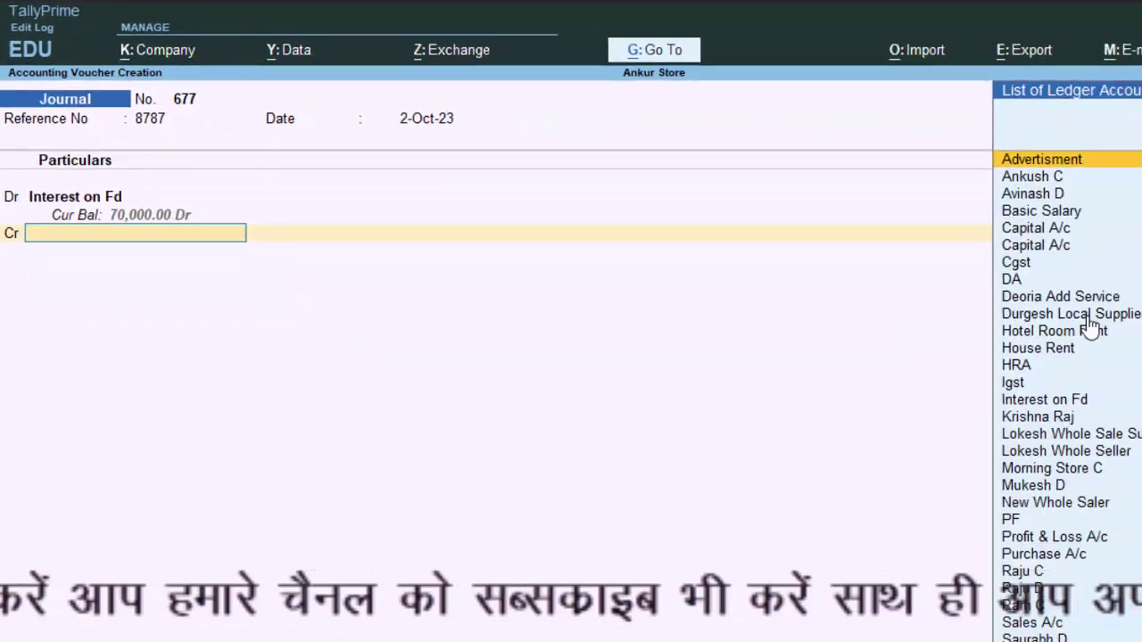
Step: Create a new party ledger for the credit line under Sundry Creditors
key("alt+c")
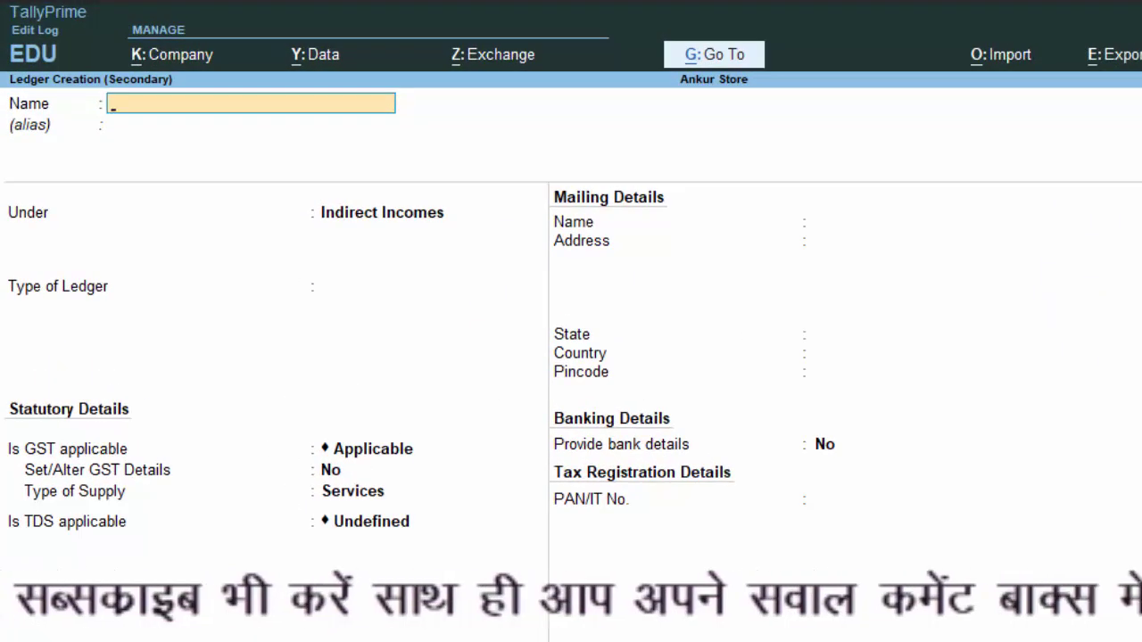
type("Manoj Singh")
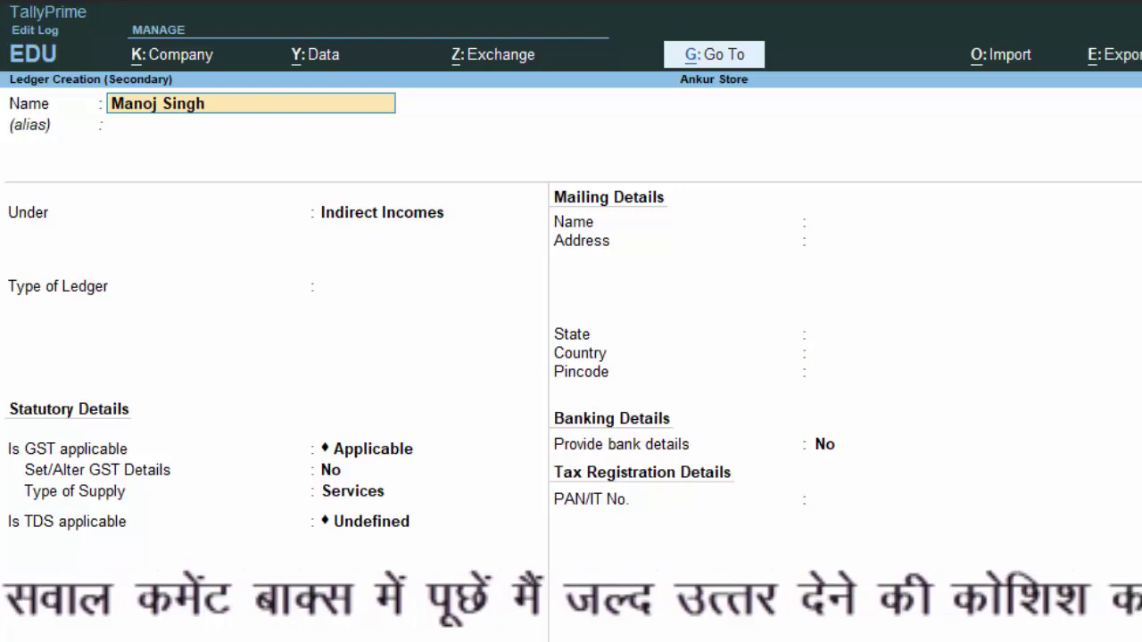
key("Return")
key("Return")
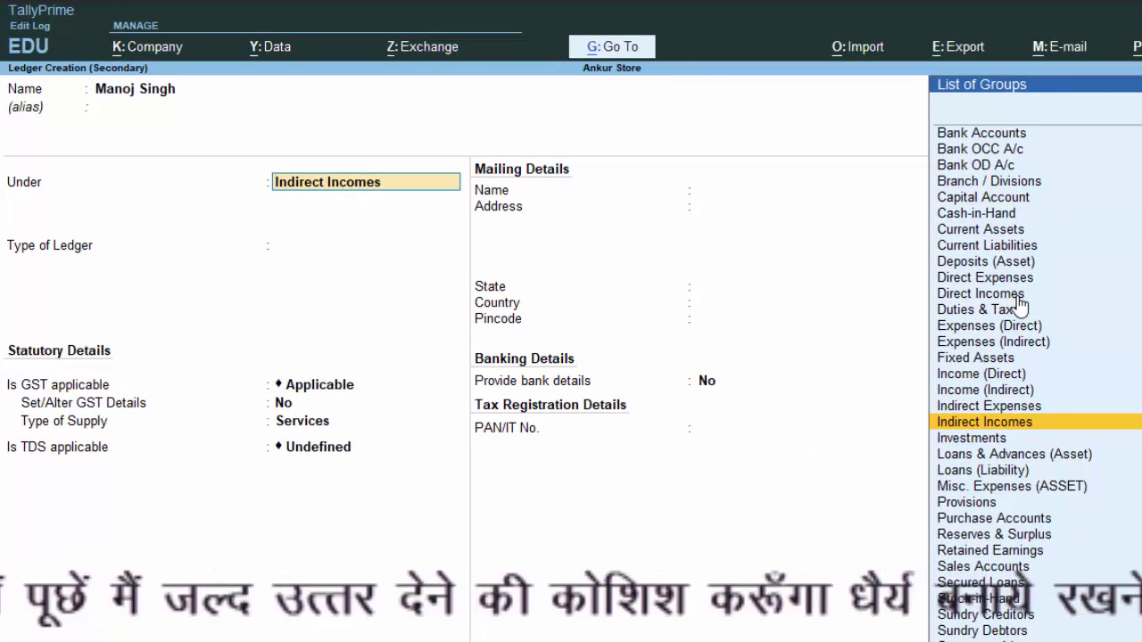
type("S")
key("Down")
key("Down")
key("Down")
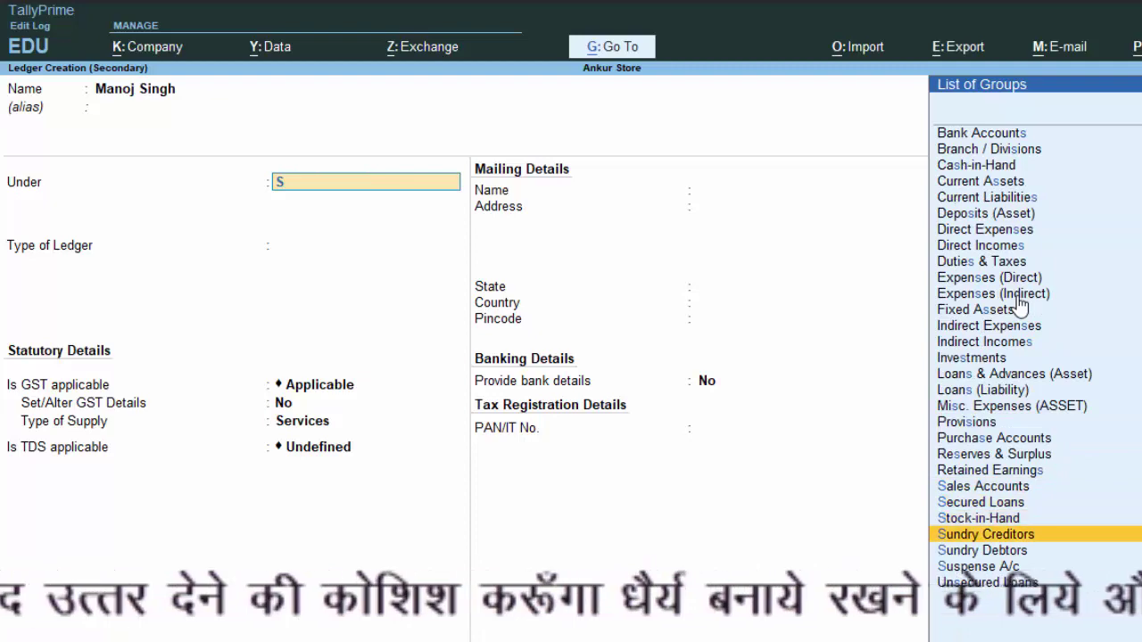
key("Return")
Step: Make the party ledger TDS deductible with deductee type Body of Individuals
key("Return")
key("Return")
key("Return")
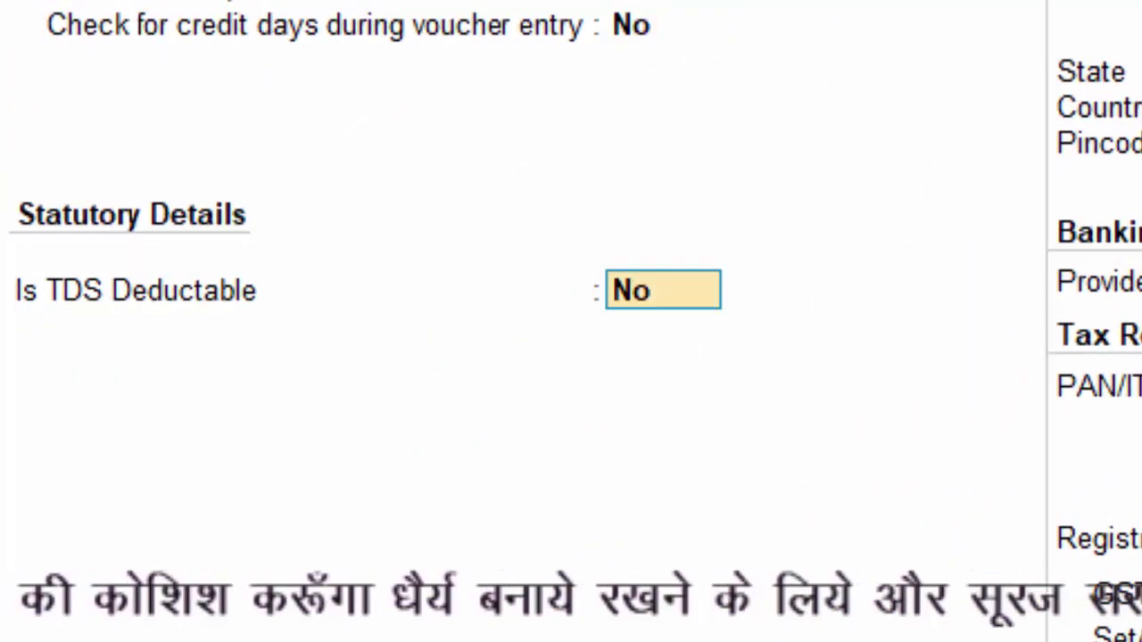
type("y")
key("Return")
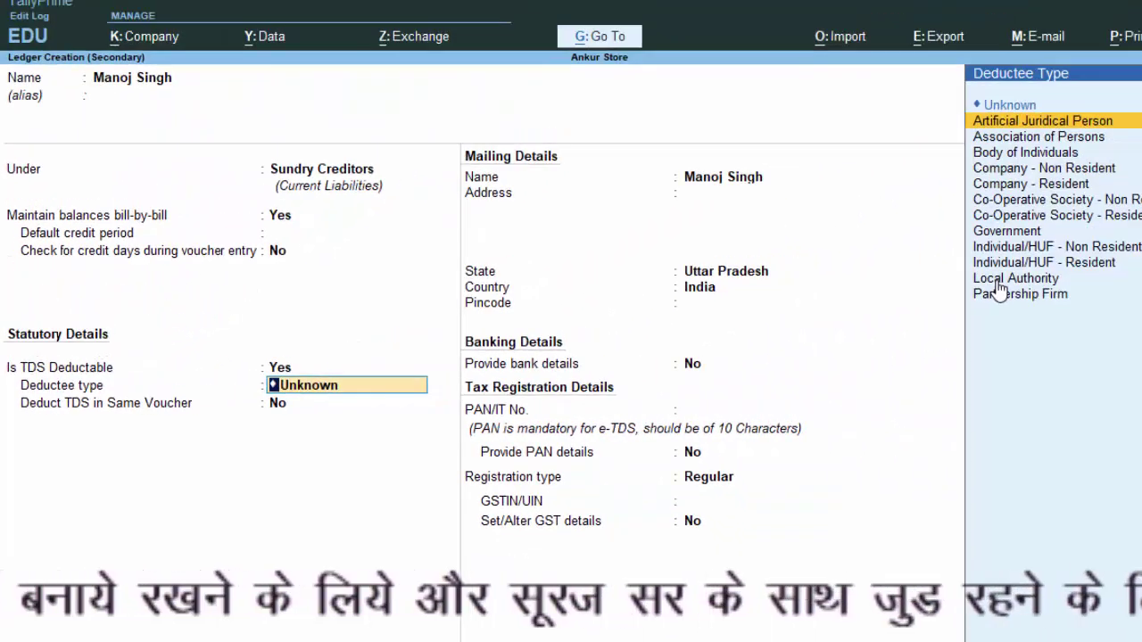
key("Down")
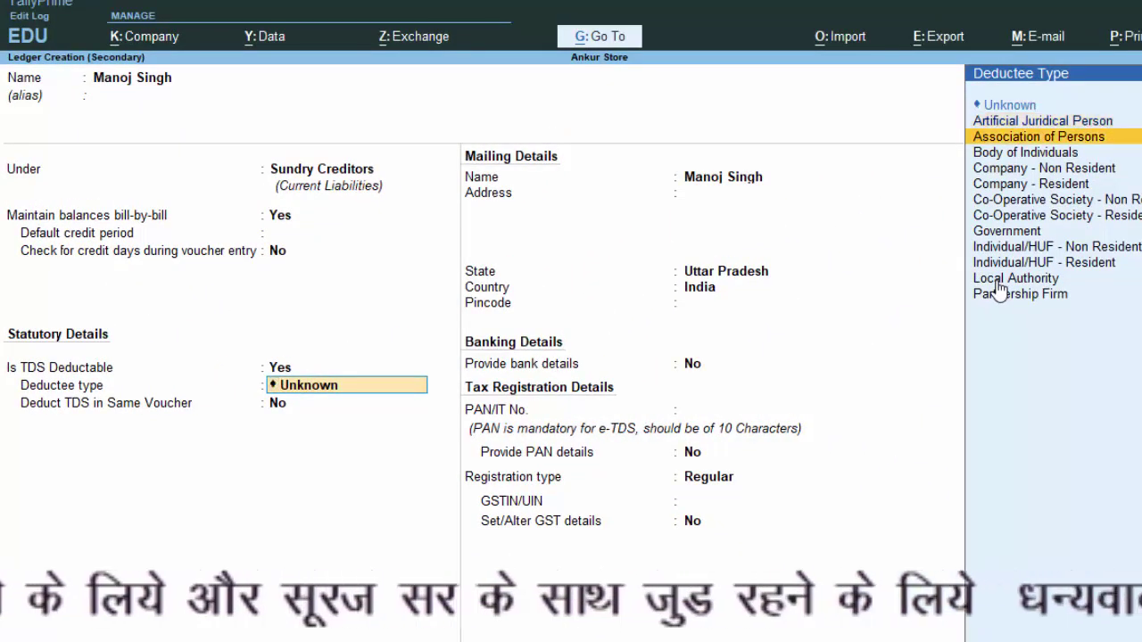
key("Down")
key("Return")
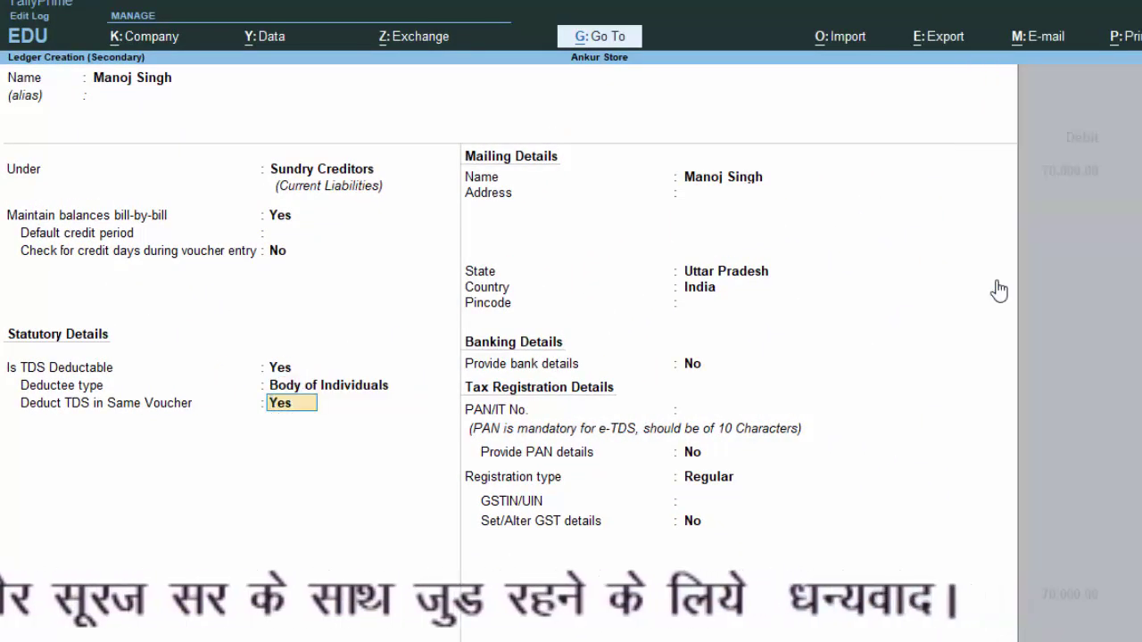
key("Return")
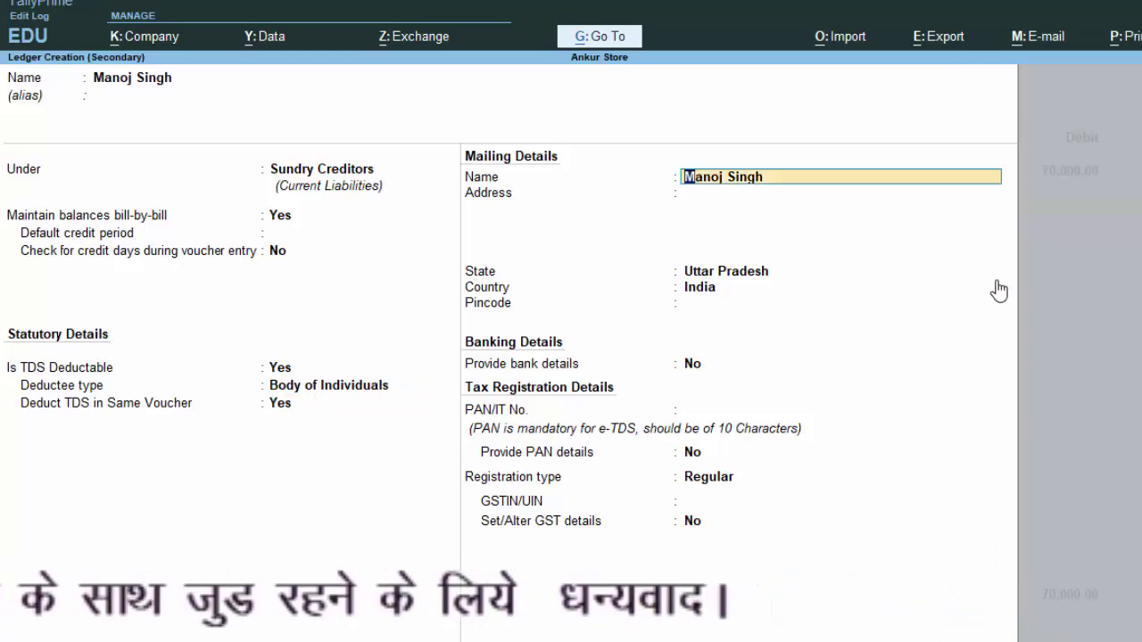
key("Return")
key("Return")
key("Return")
key("Return")
key("Return")
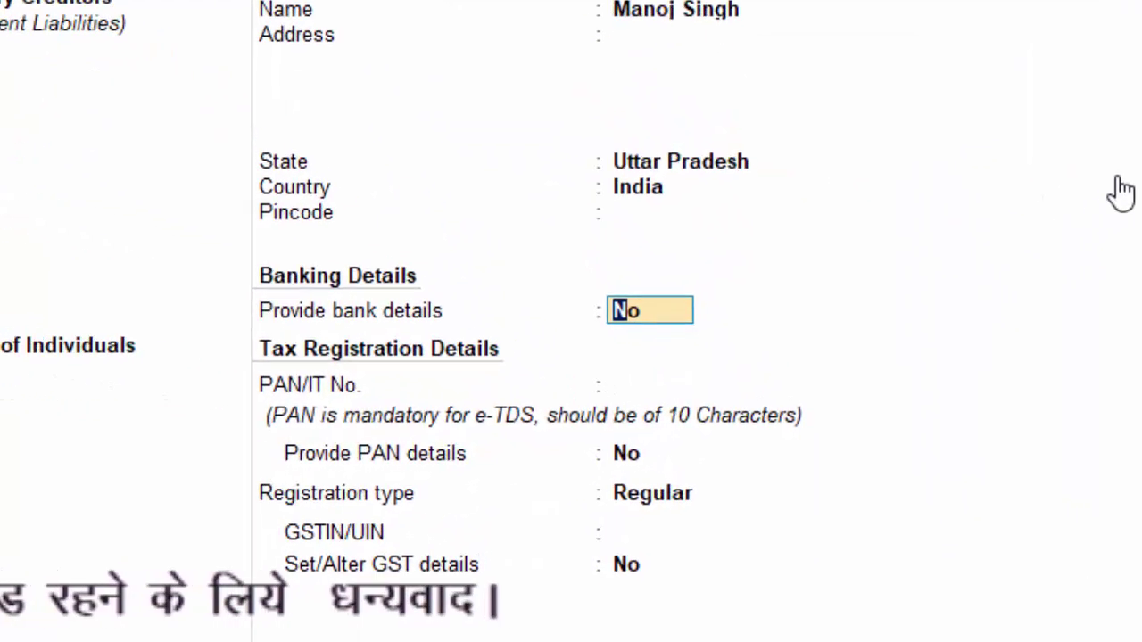
key("Return")
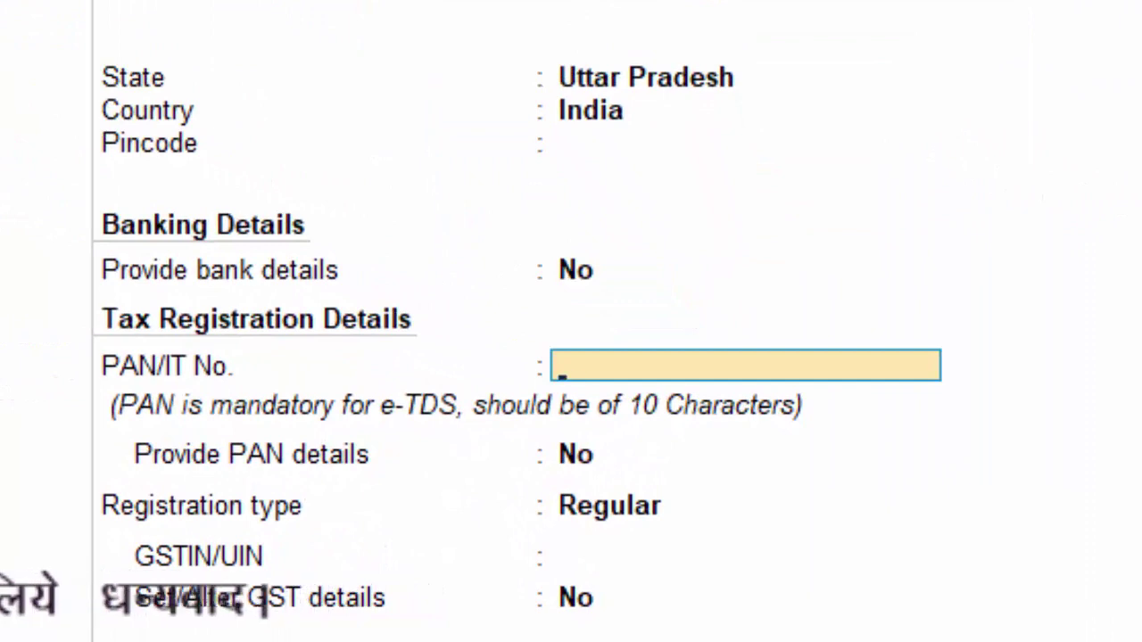
Step: Enter the party's PAN, provide PAN details, keep Regular registration, and save the ledger
type("AISPT6")
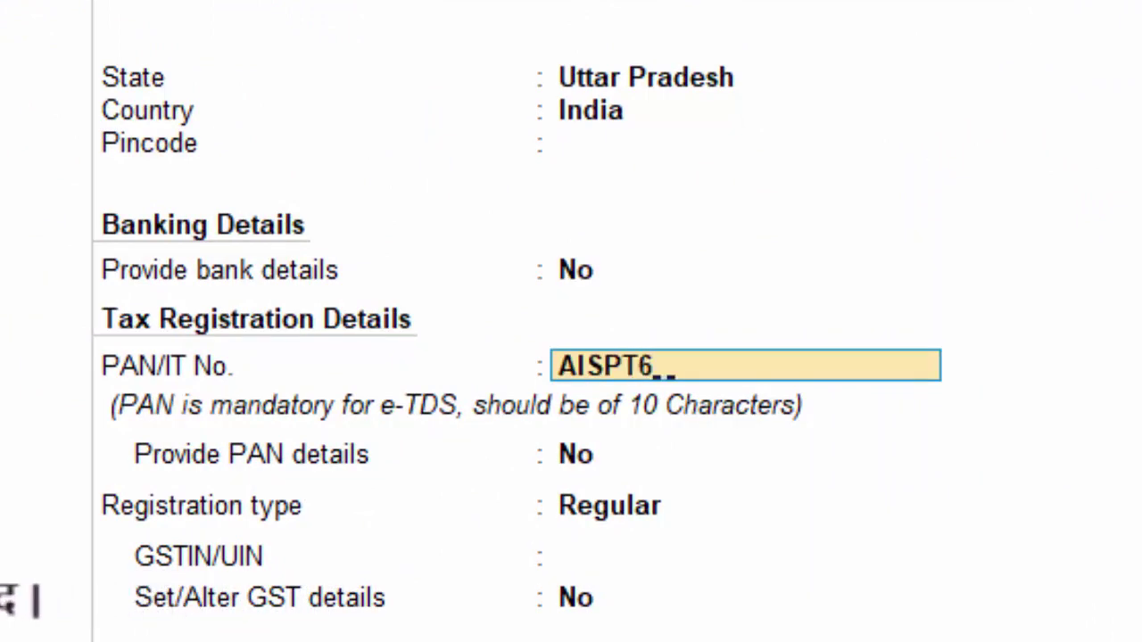
type("789G")
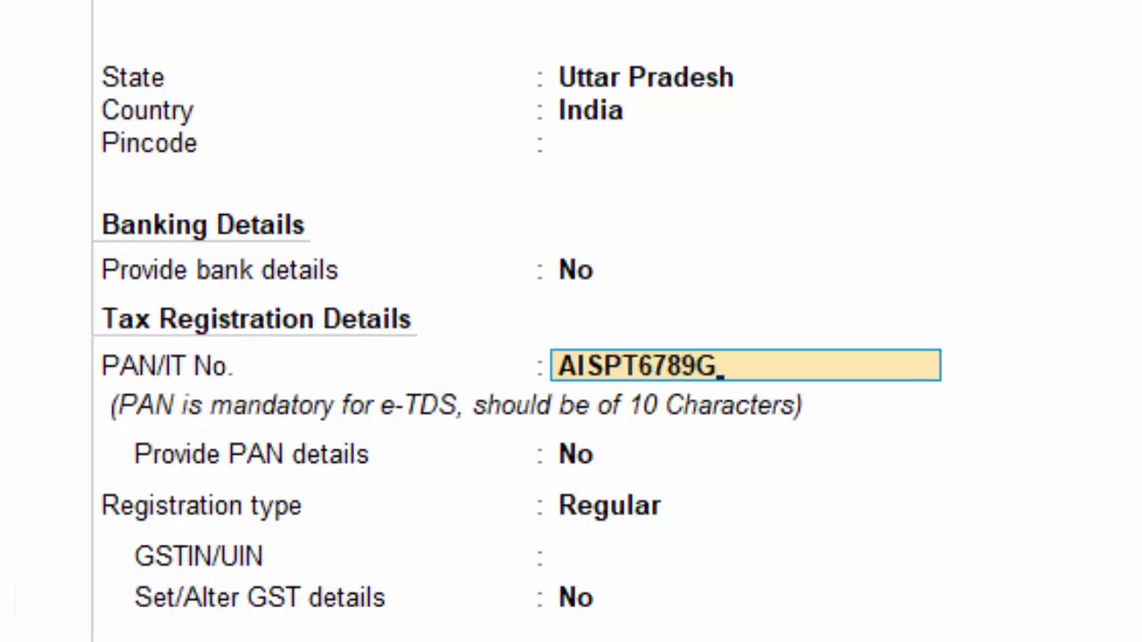
key("Return")
type("y")
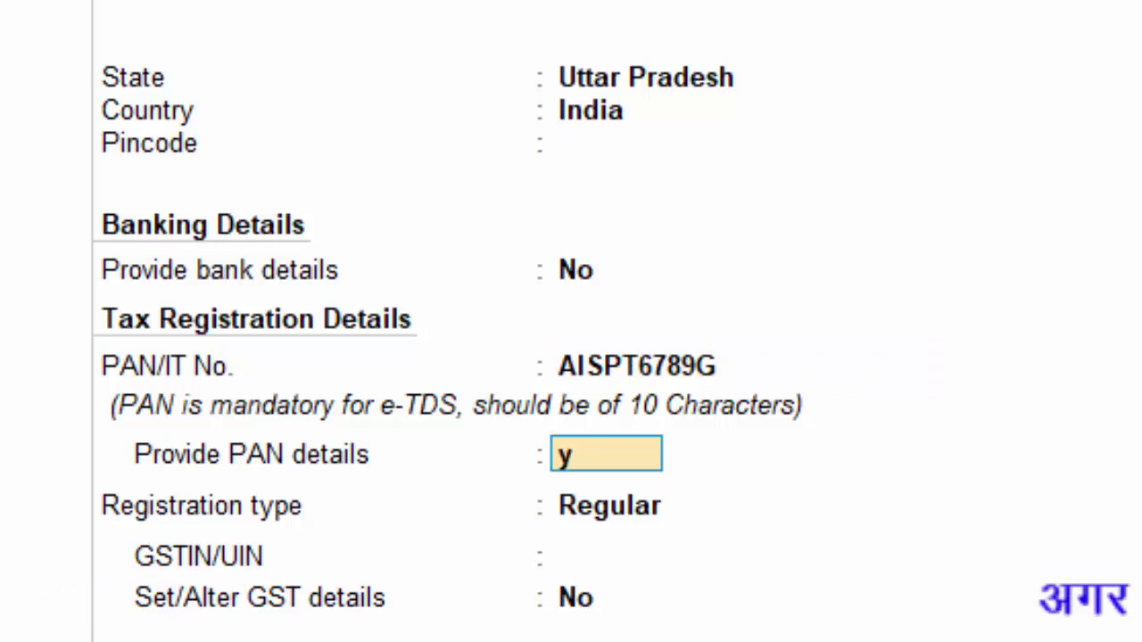
key("Return")
key("Return")
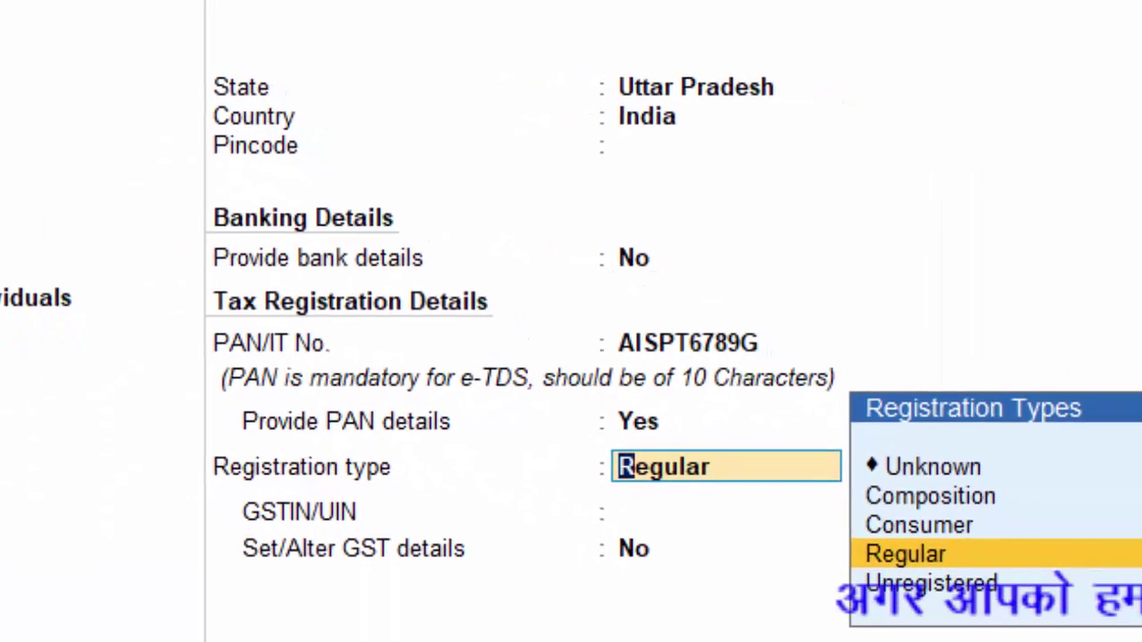
key("Return")
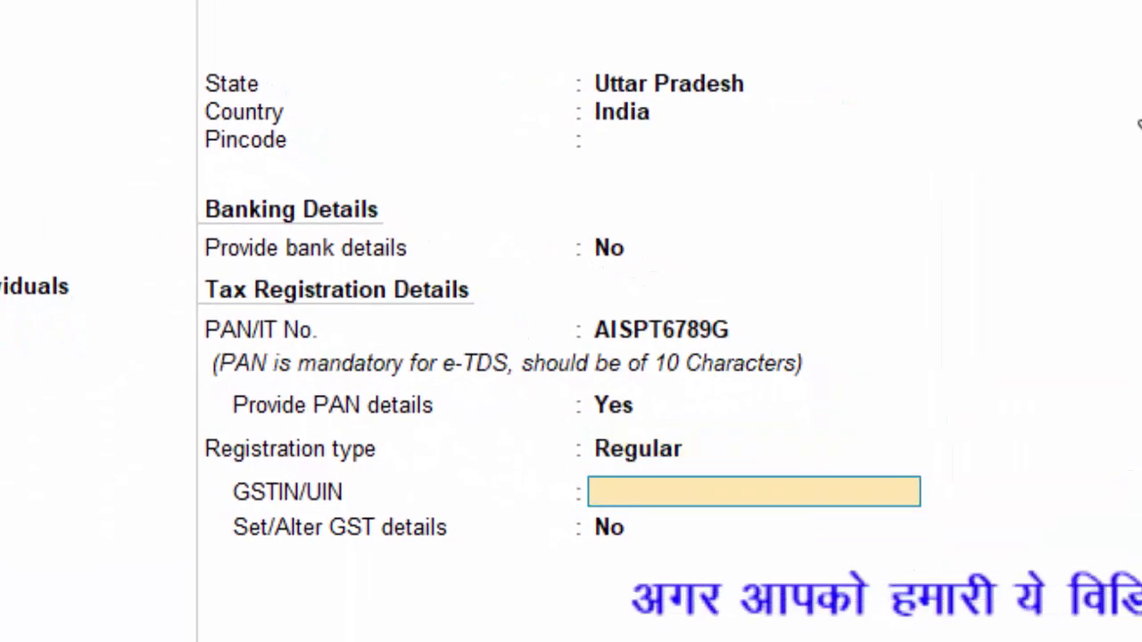
key("Return")
key("Return")
key("Return")
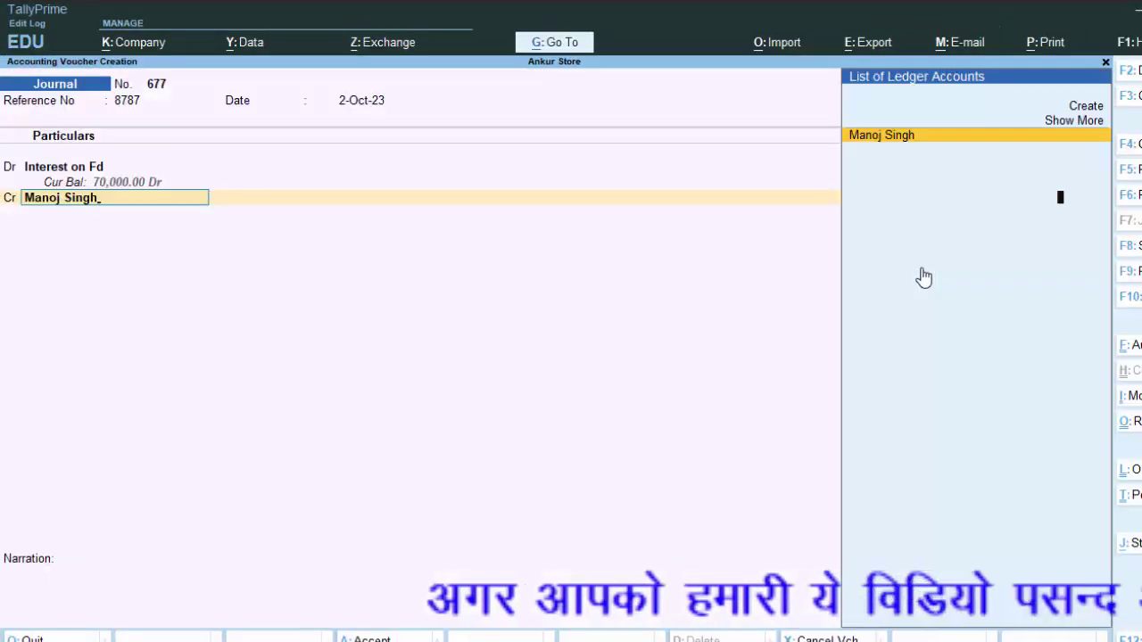
key("Return")
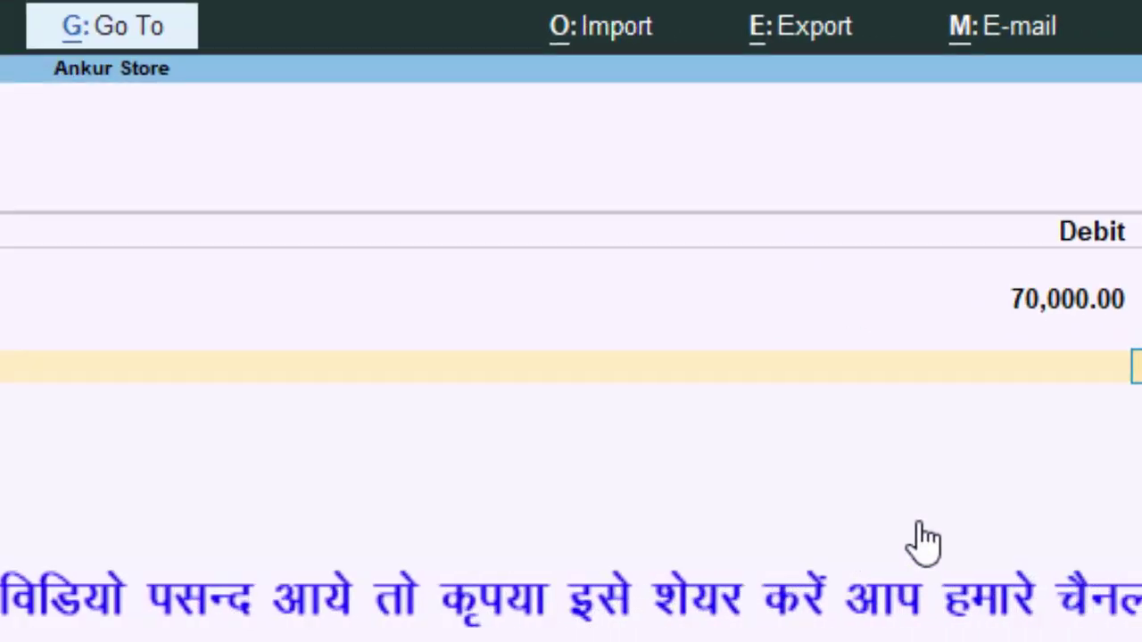
Step: Credit the party 63,000 with bill-wise New Ref 8787 rows of 70,000 Cr and 7,000 Dr
key("Return")
key("Return")
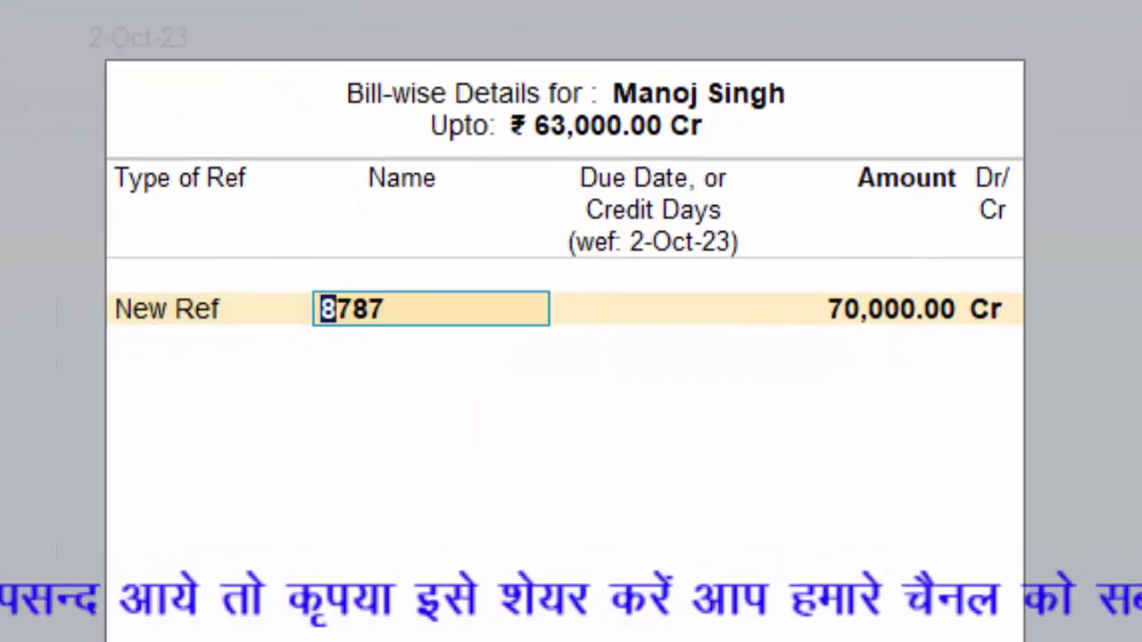
key("Return")
key("Return")
key("Return")
key("Return")
key("Return")
key("Return")
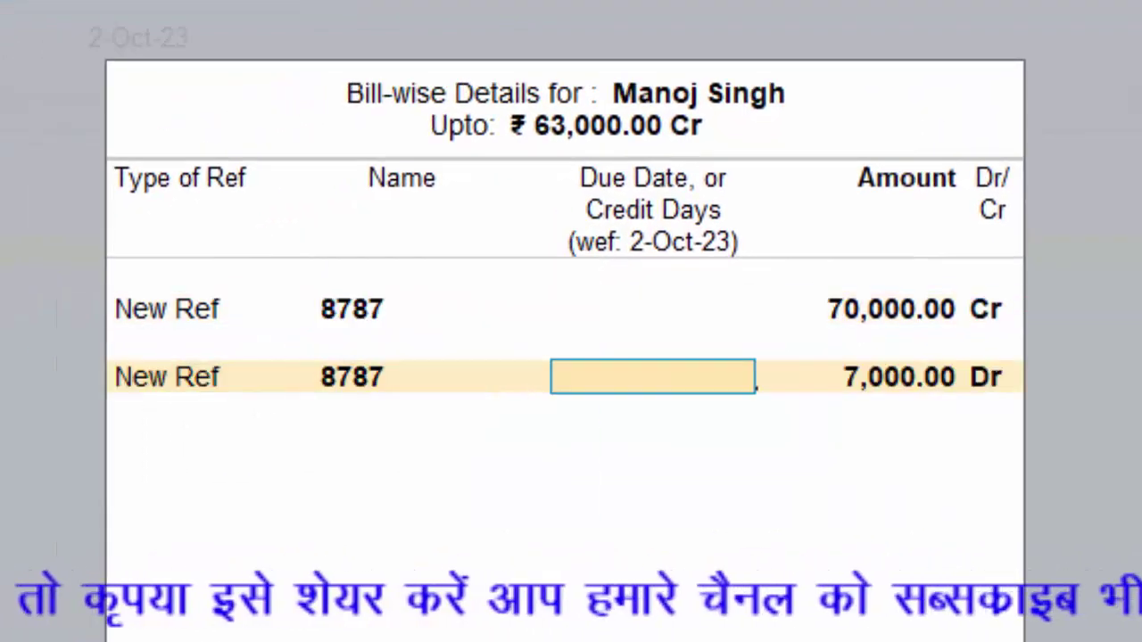
key("Return")
key("Return")
key("Return")
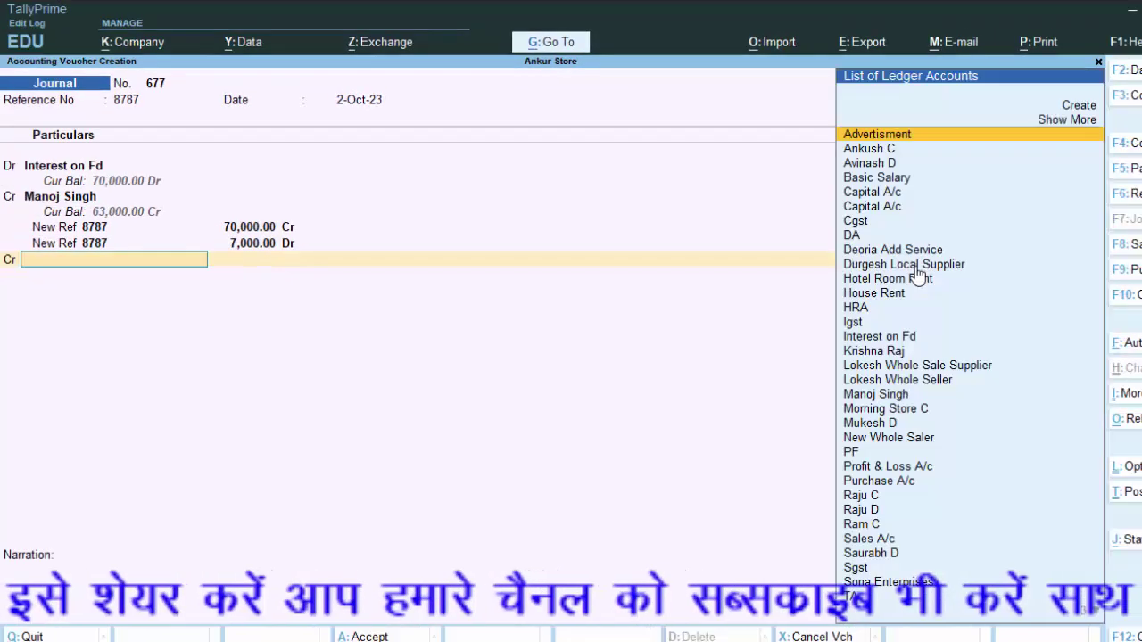
Step: Begin creating a new 'Tds' ledger, then abandon it
key("alt+c")
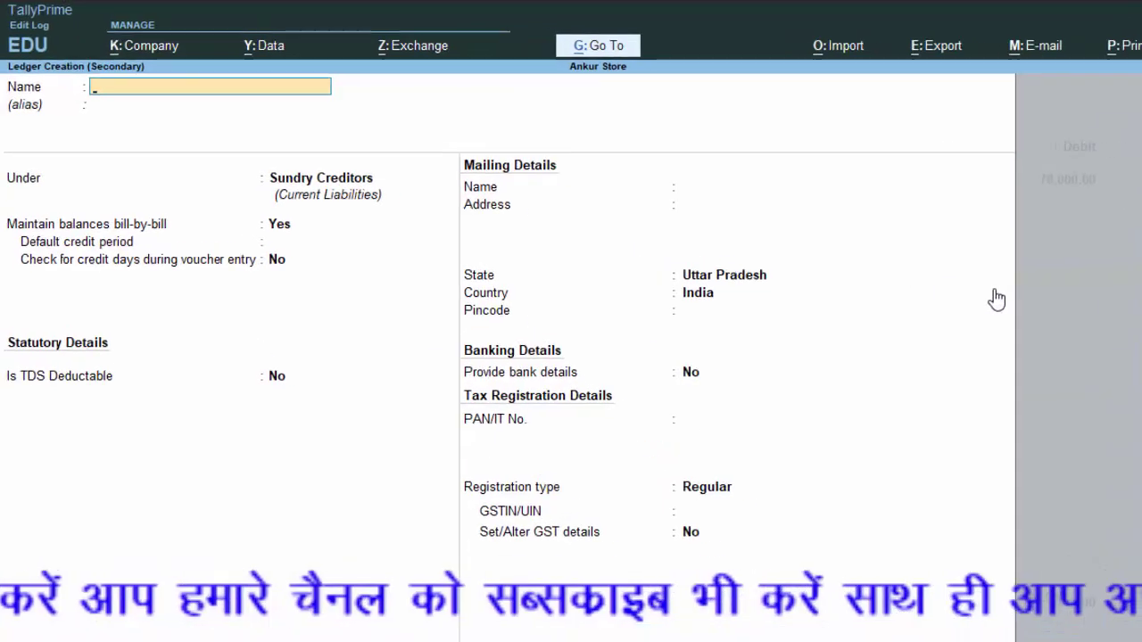
type("Tds")
key("Return")
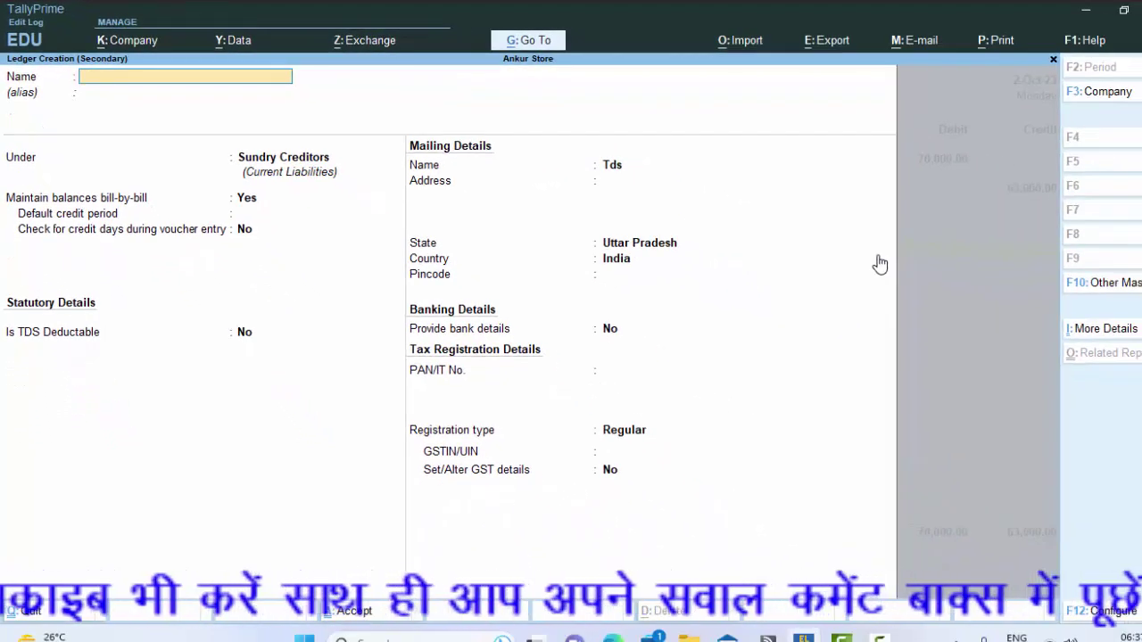
key("Escape")
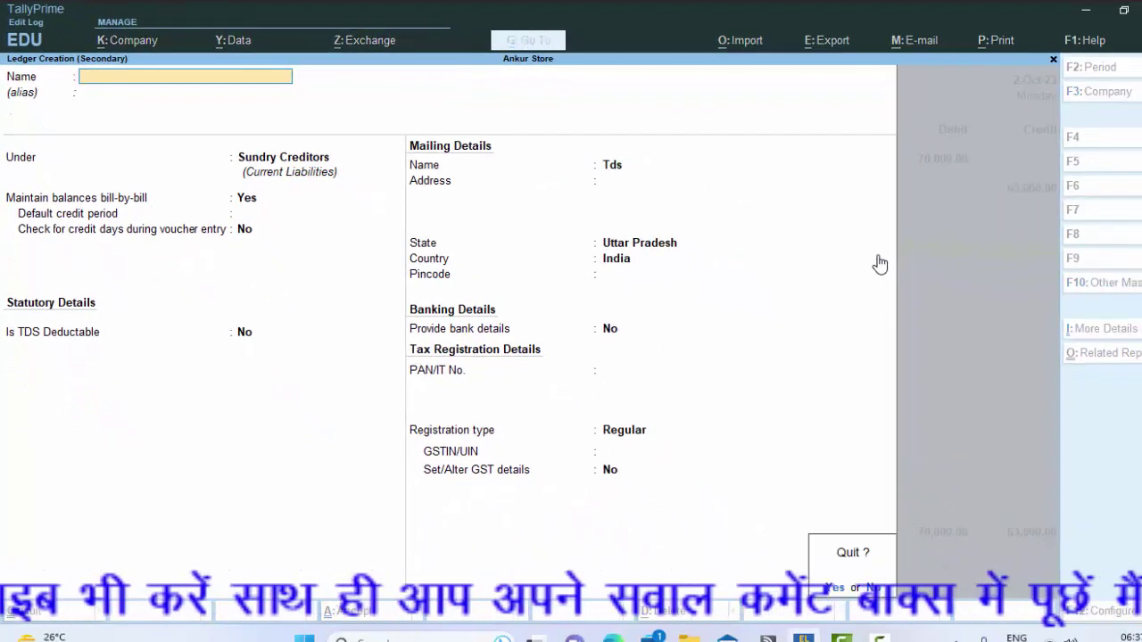
key("Return")
Step: Credit the existing TDS ledger 7,000 and save journal voucher 677
type("t")
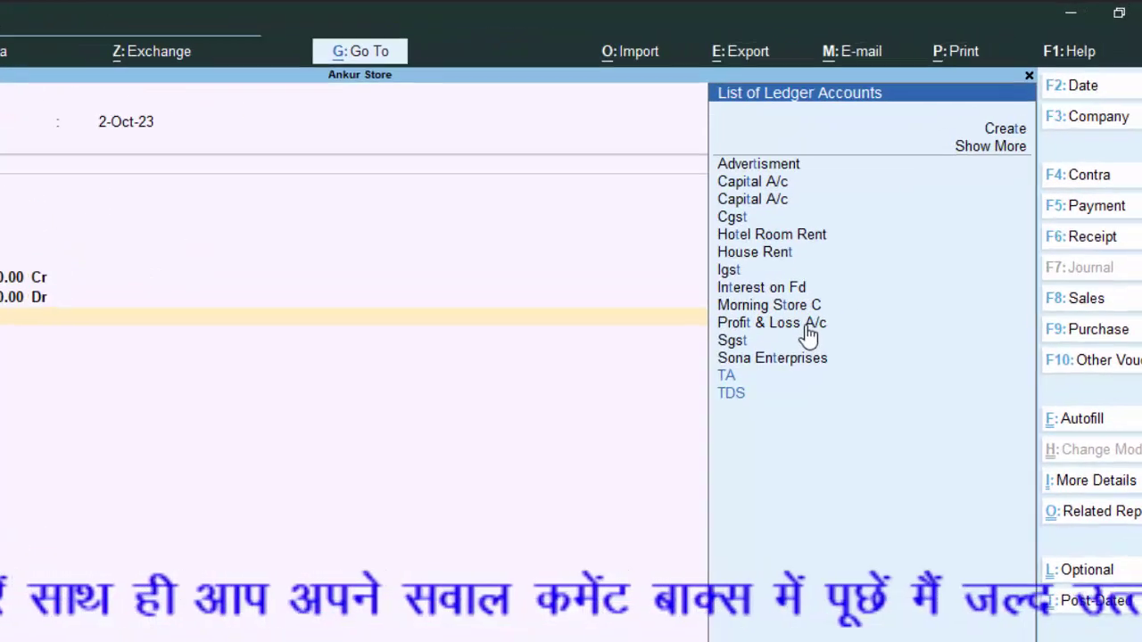
key("Down")
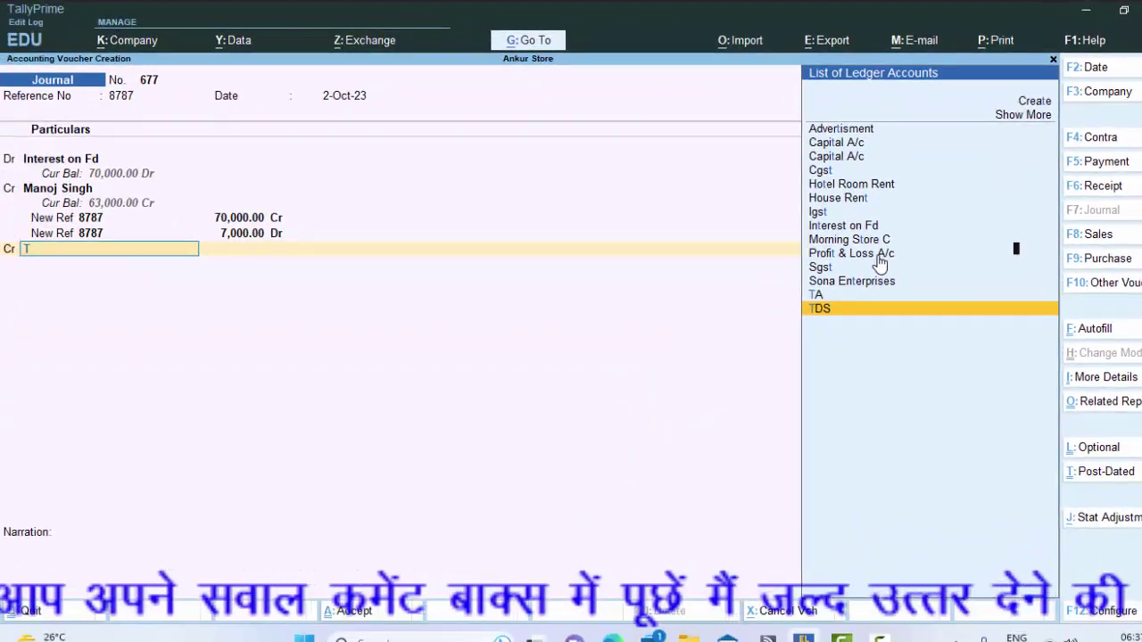
key("Return")
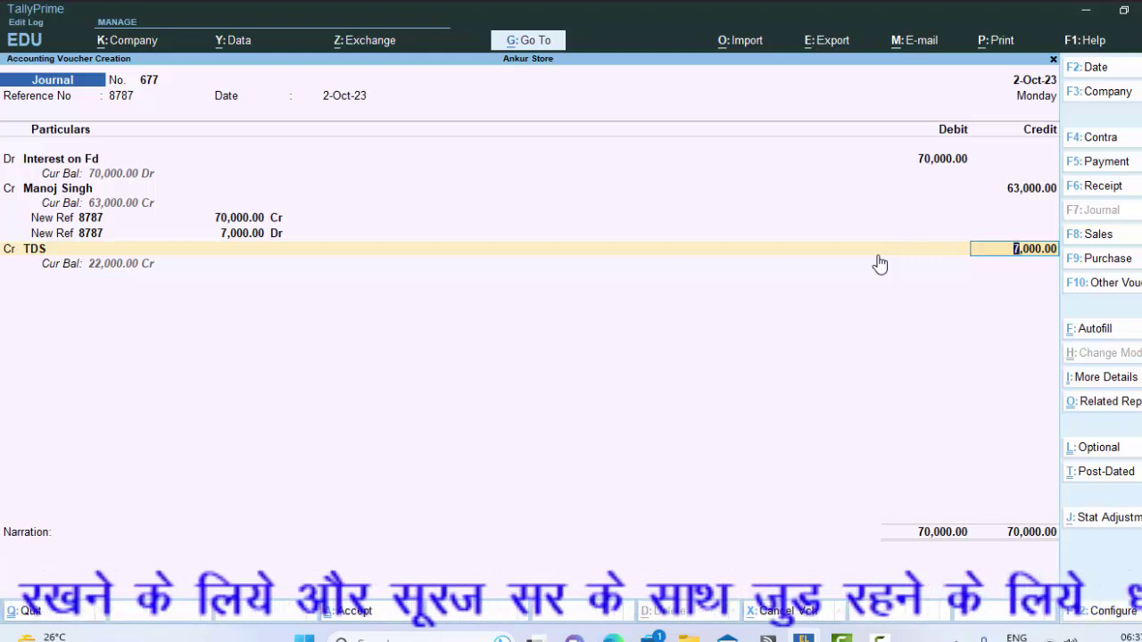
key("Return")
key("Return")
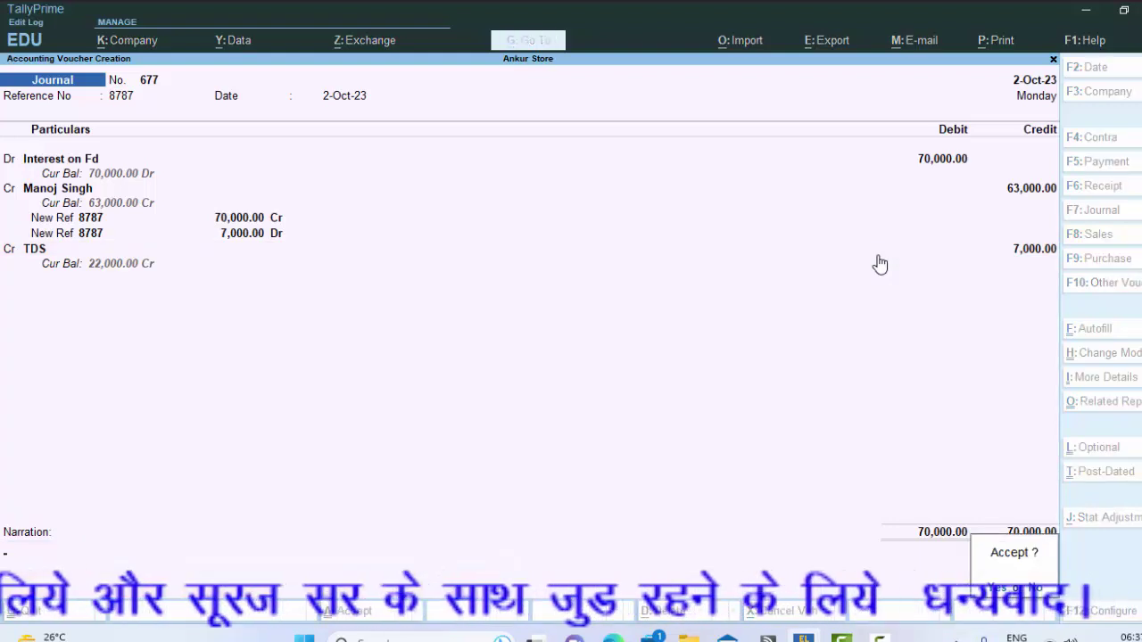
key("Return")
key("Escape")
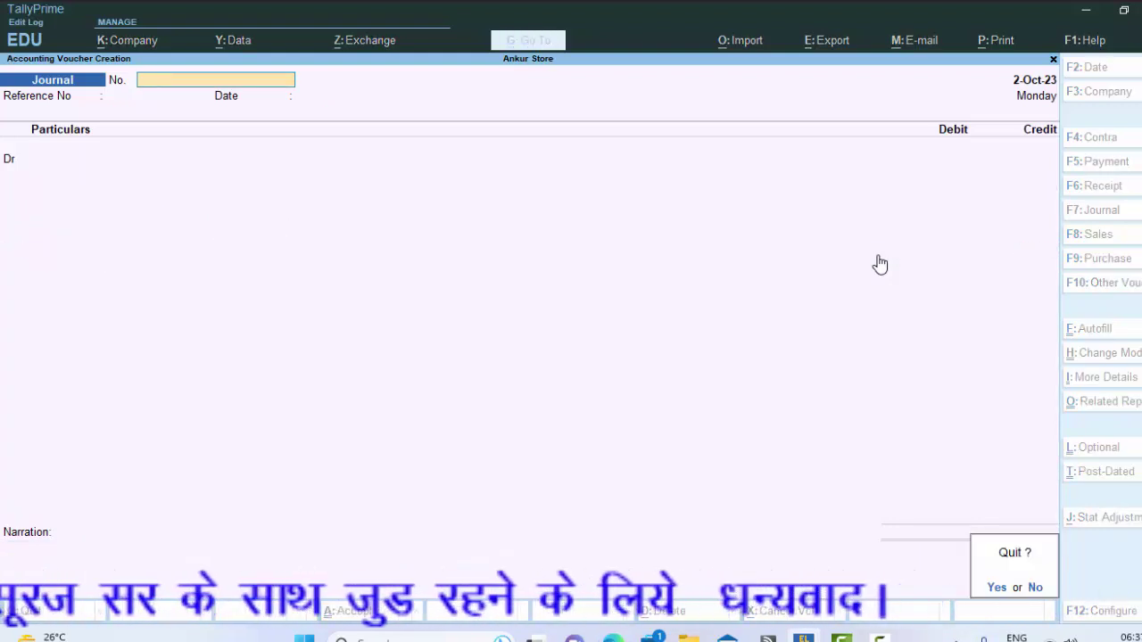
Step: Leave the blank voucher and open the Interest on Fd journal voucher 677 from the Day Book
key("y")
key("k")
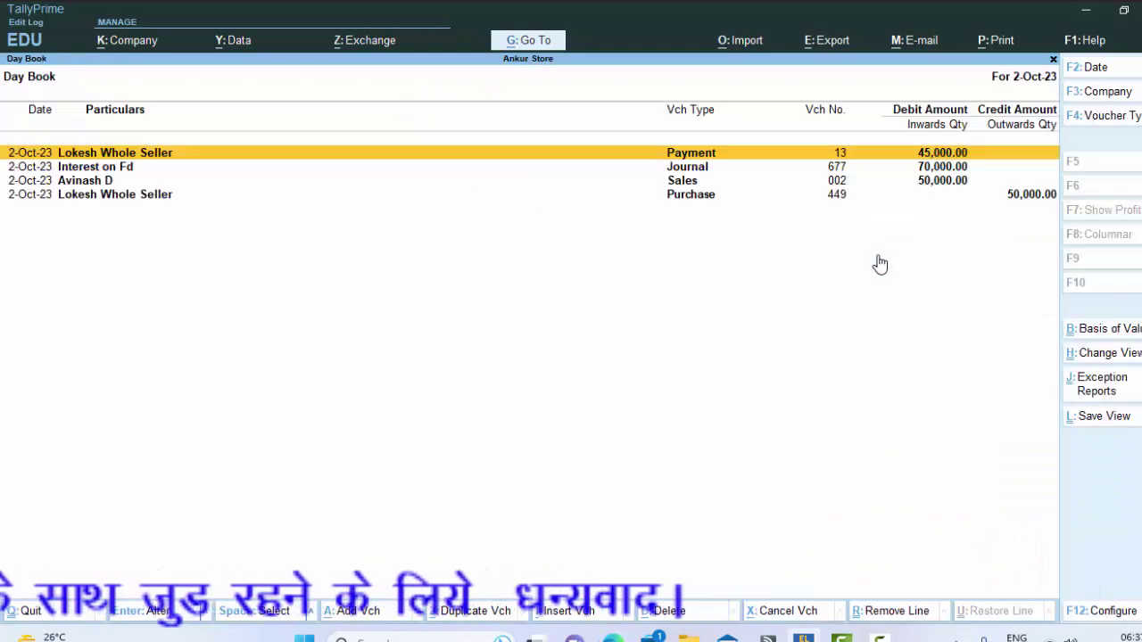
key("Down")
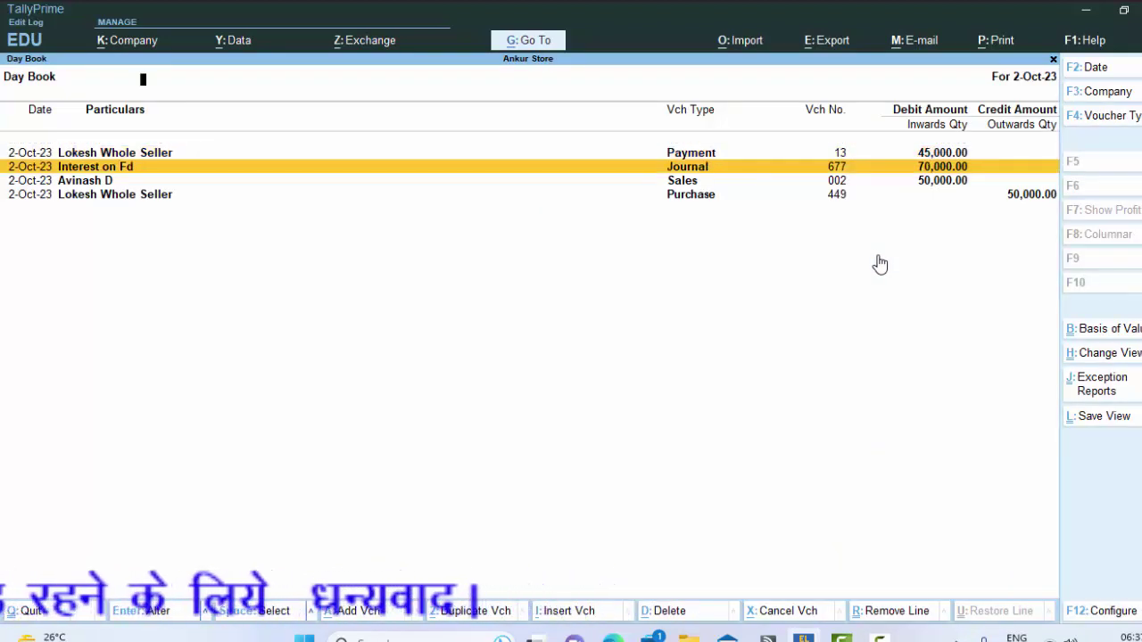
key("Return")
Step: Preview the current voucher for printing and zoom the preview to full width
key("alt+p")
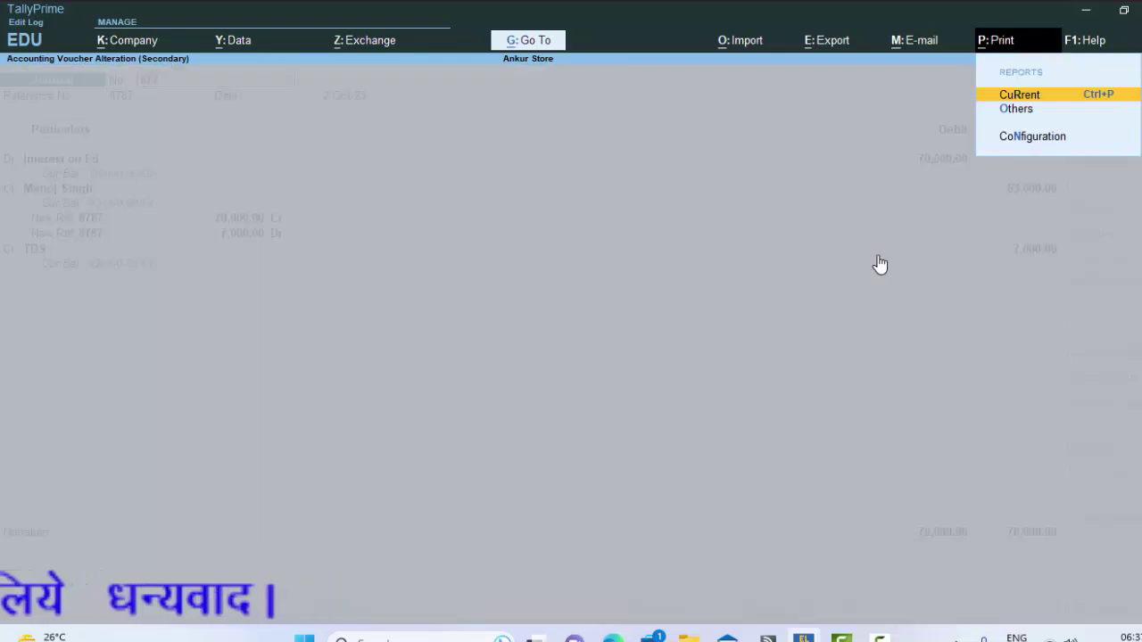
key("Return")
key("i")
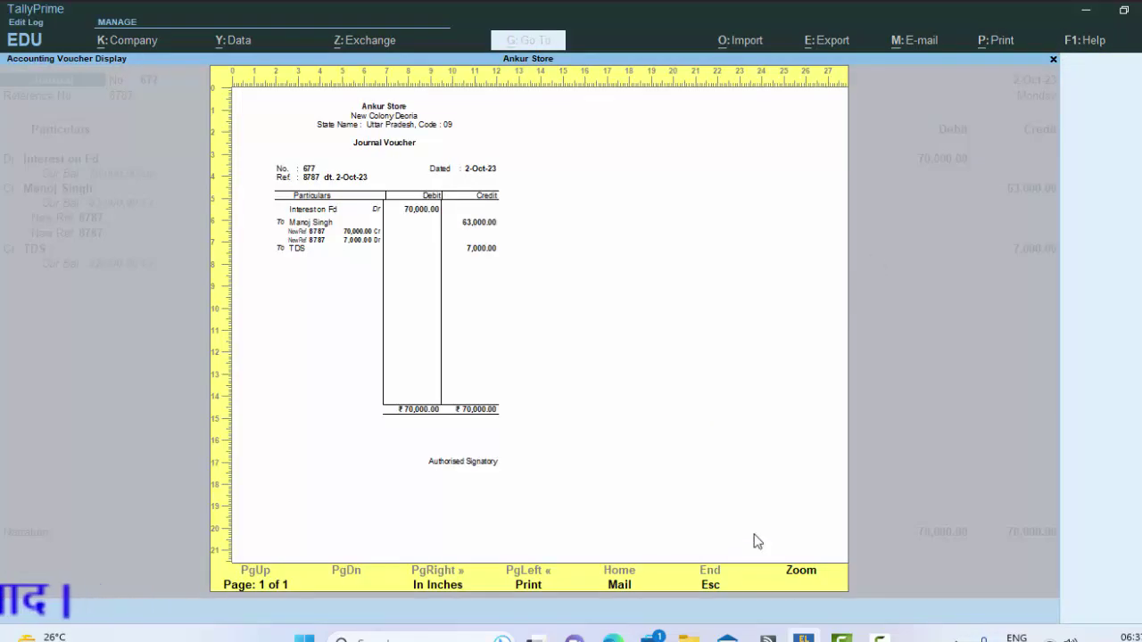
left_click(801, 571)
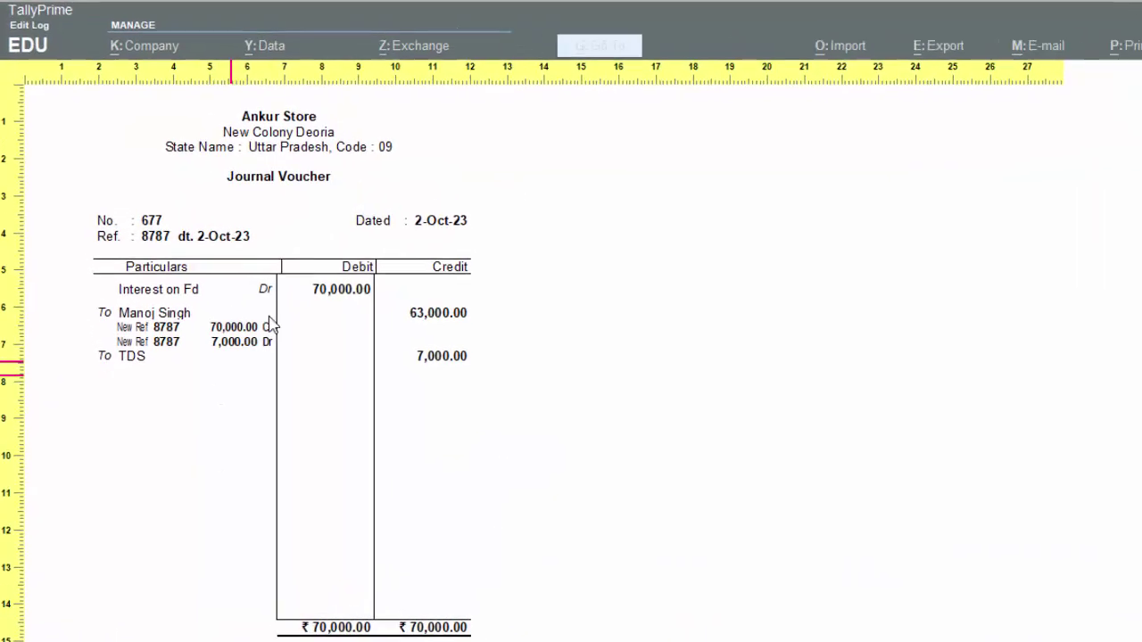